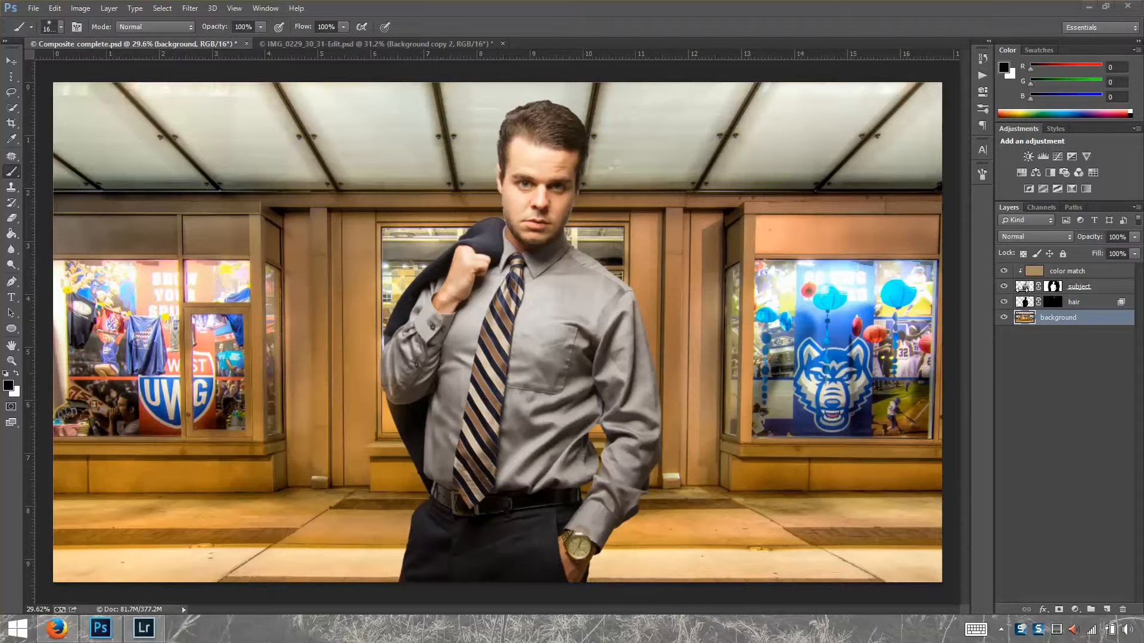
Duplicate the subject layer
left_click(1023, 287)
left_click(1025, 303)
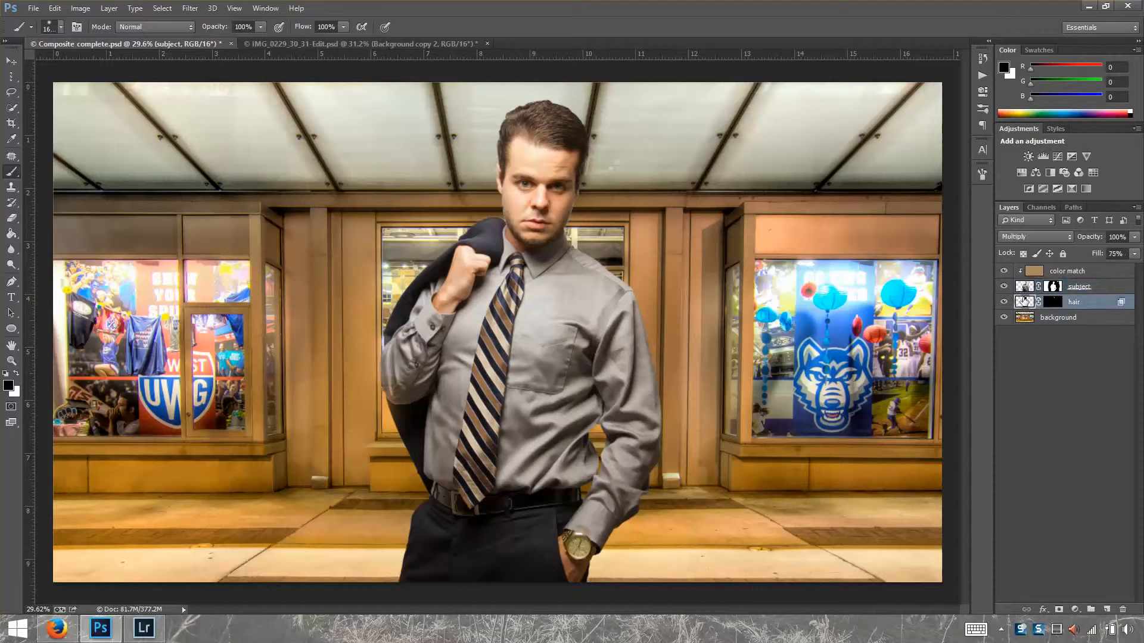
left_click(1023, 288)
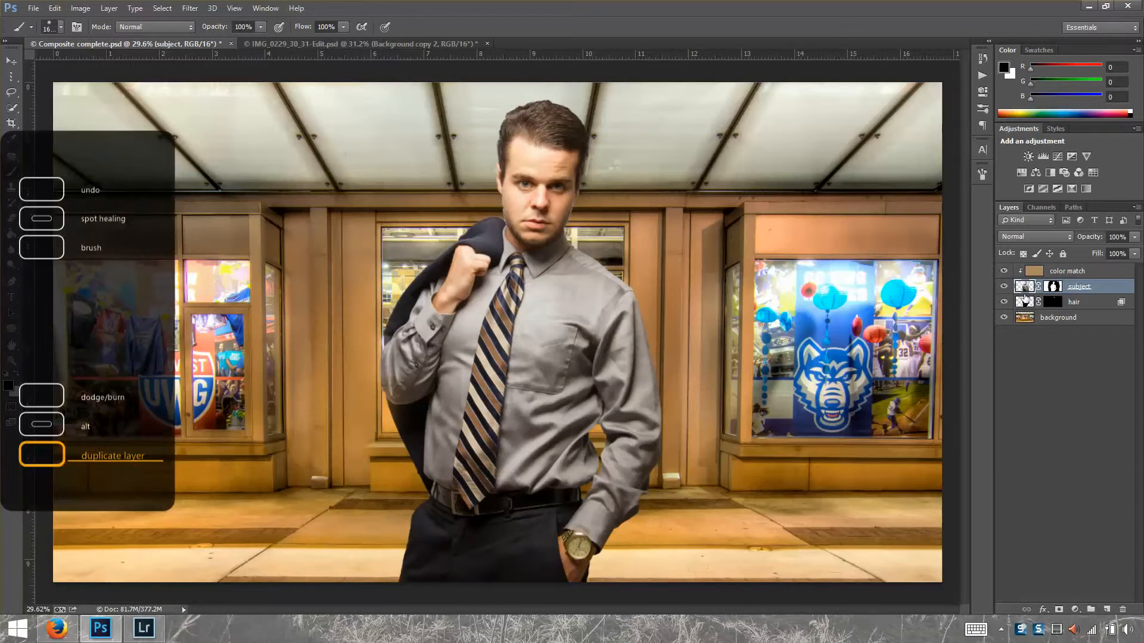
key("ctrl+j")
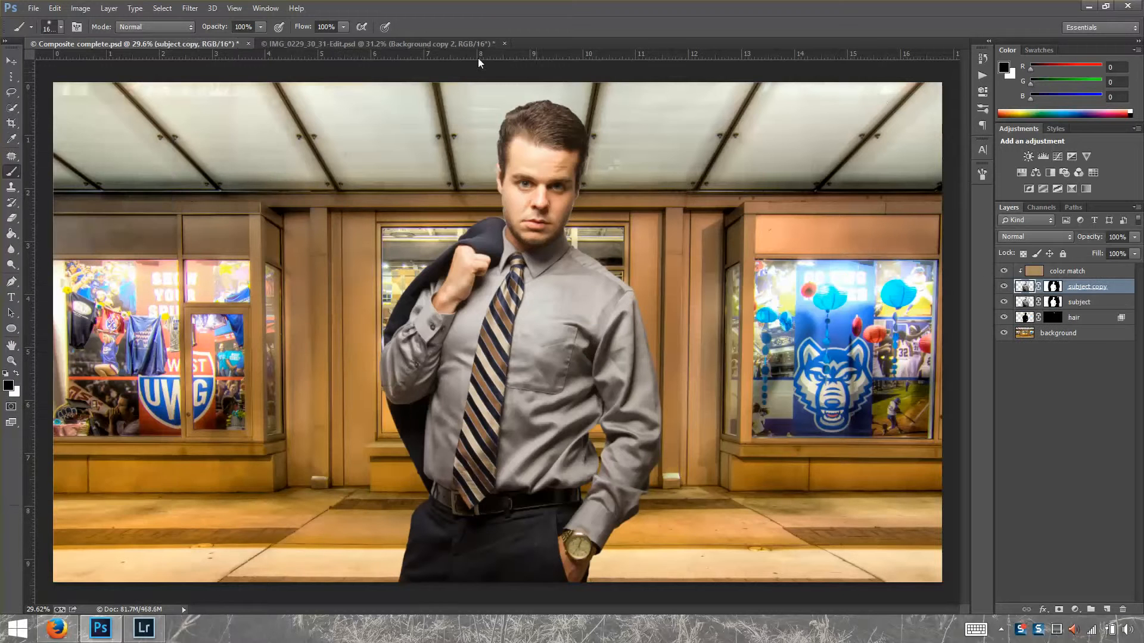
Apply a High Pass filter with a 5.0-pixel radius to the subject copy layer and set its blend mode to Soft Light
left_click(183, 9)
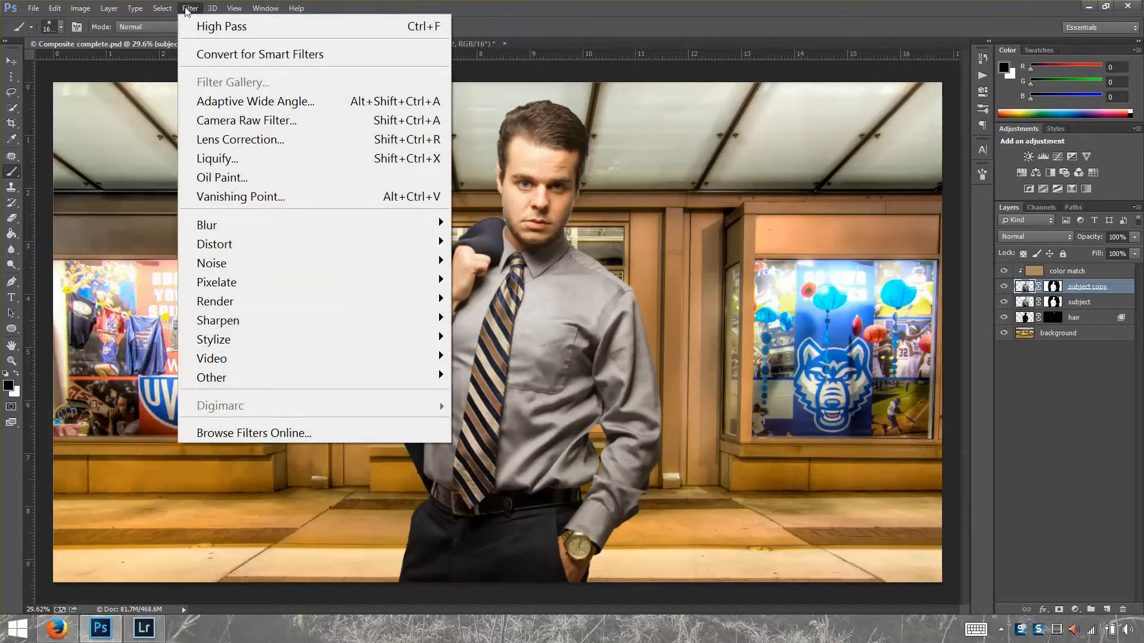
mouse_move(409, 381)
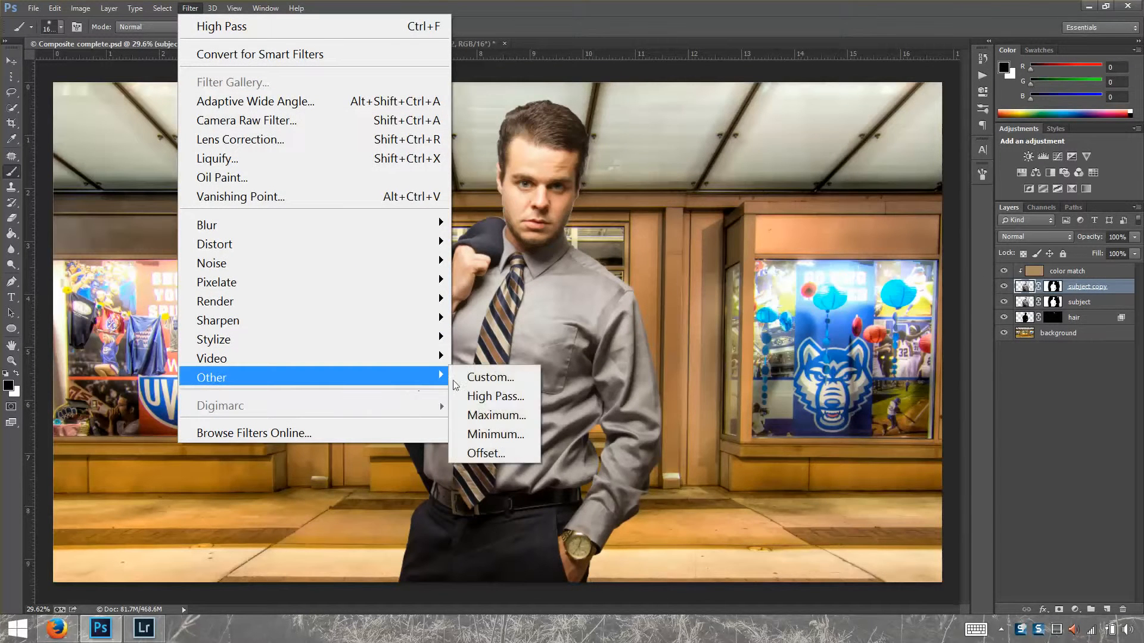
left_click(493, 396)
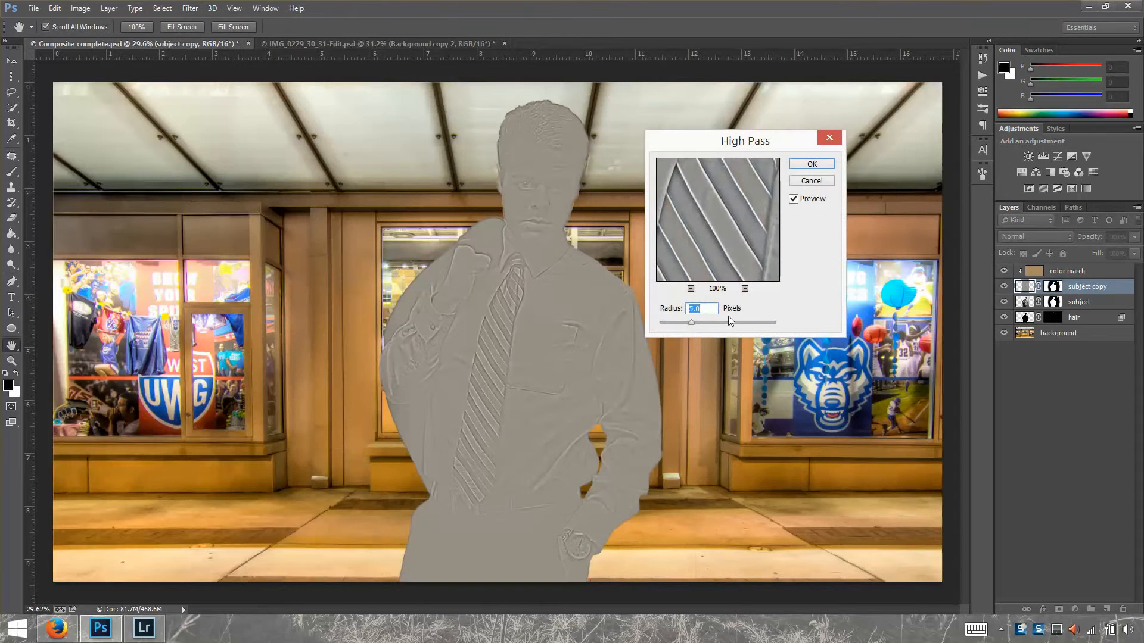
left_click(810, 165)
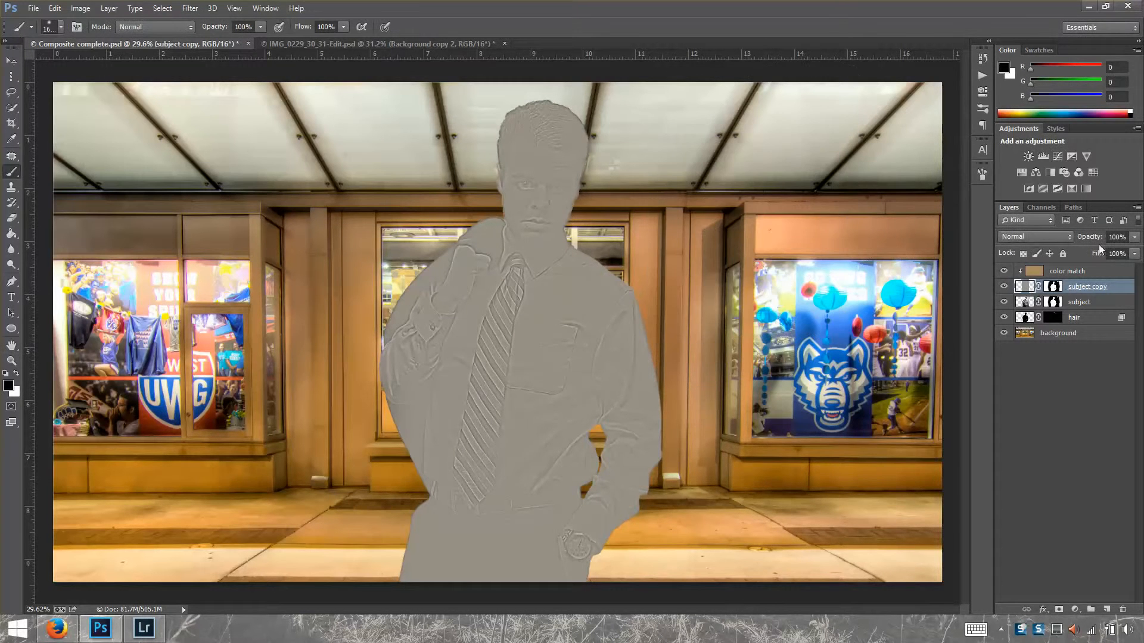
left_click(1060, 237)
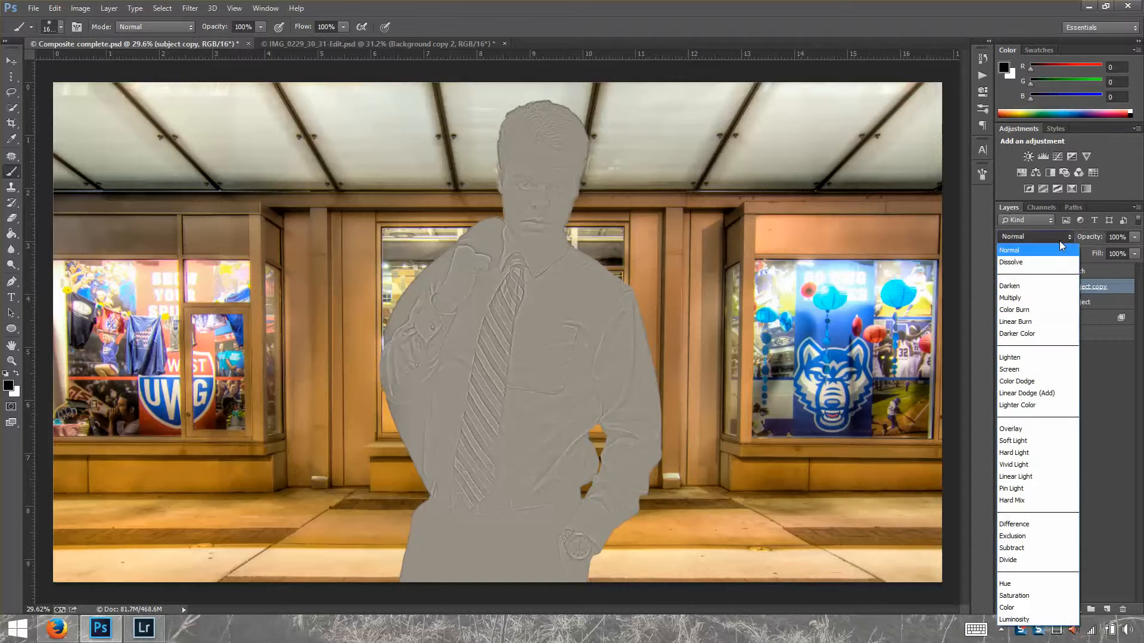
left_click(1034, 442)
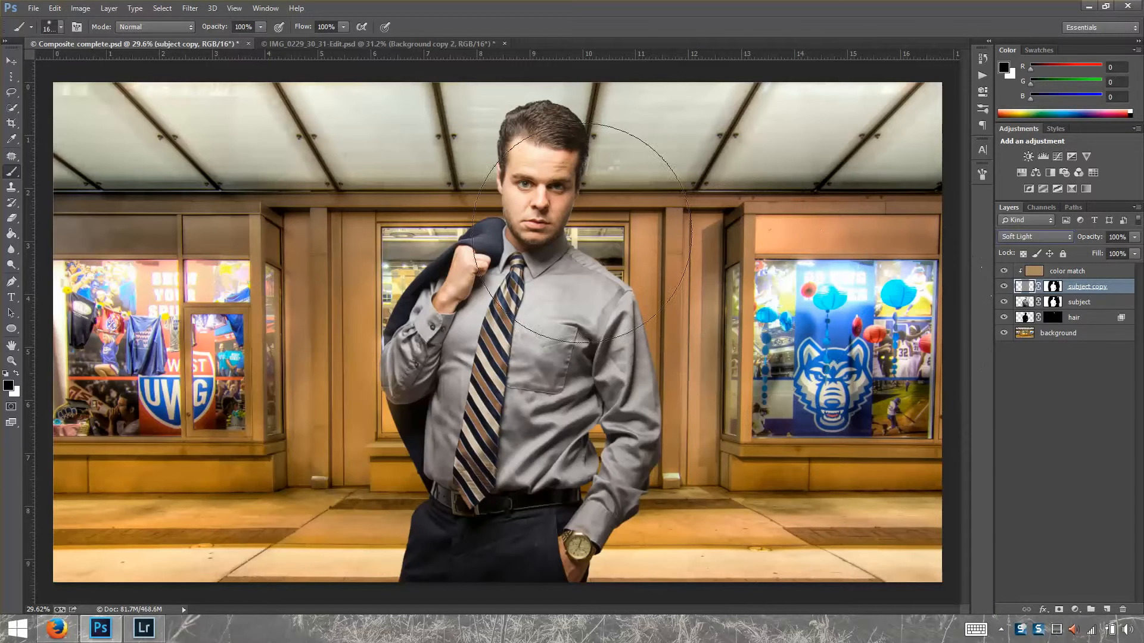
Paint black over the man's facial skin on the subject copy's layer mask with a small brush, and compare the face with the layer hidden
left_click(1054, 286)
left_click(1054, 287)
key("x")
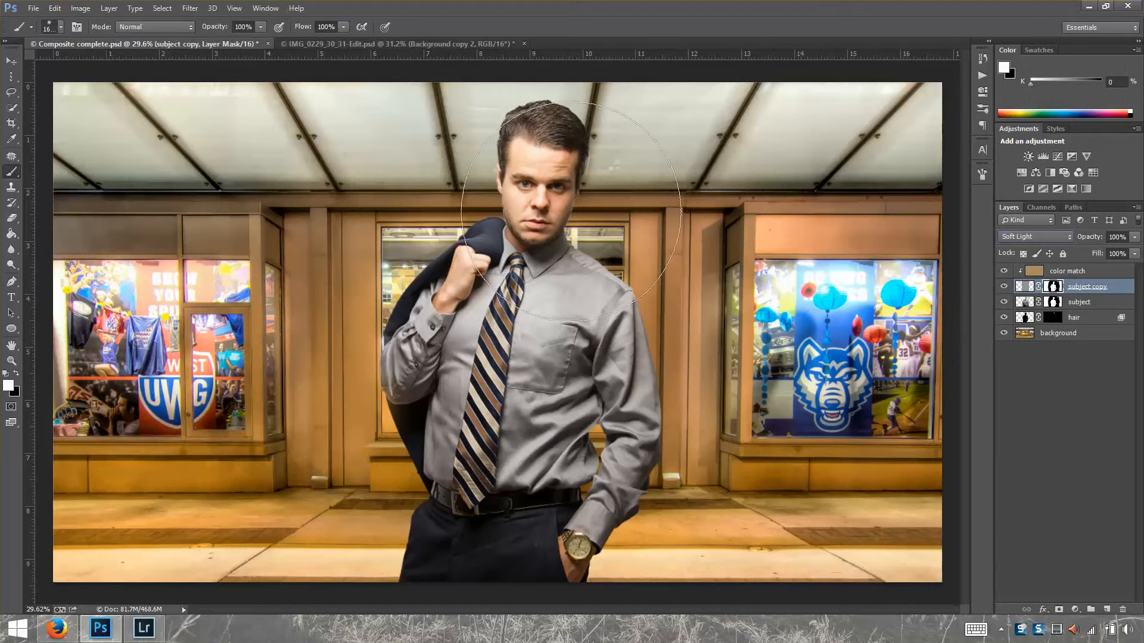
left_click(11, 361)
left_click(521, 175)
left_click(528, 180)
left_click(536, 187)
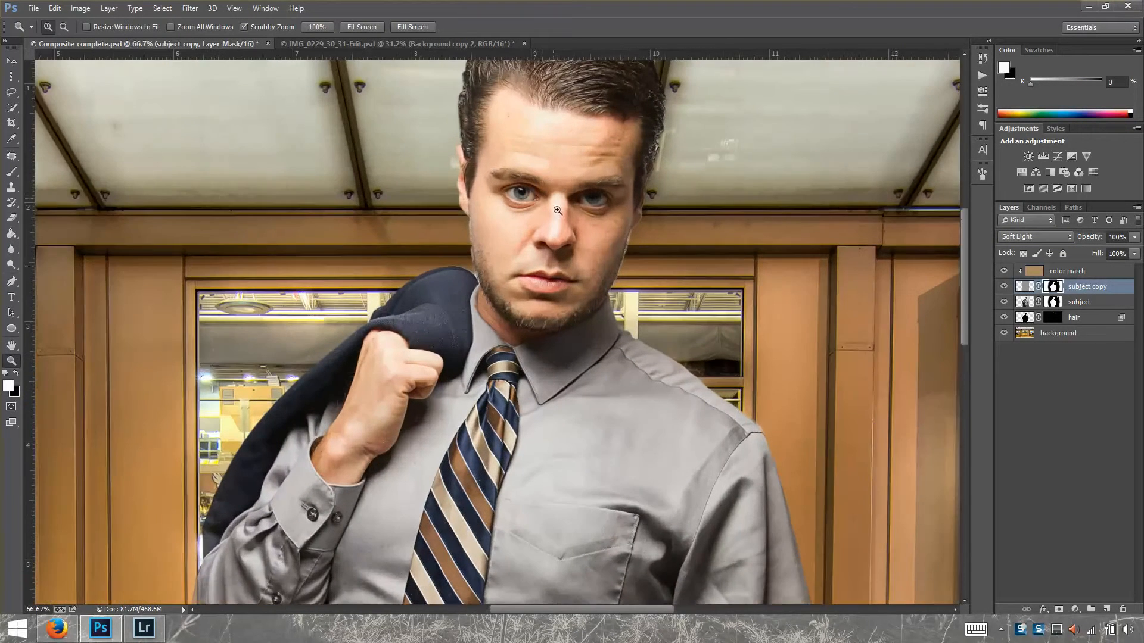
key("space")
left_click_drag(606, 209, 539, 289)
key("b")
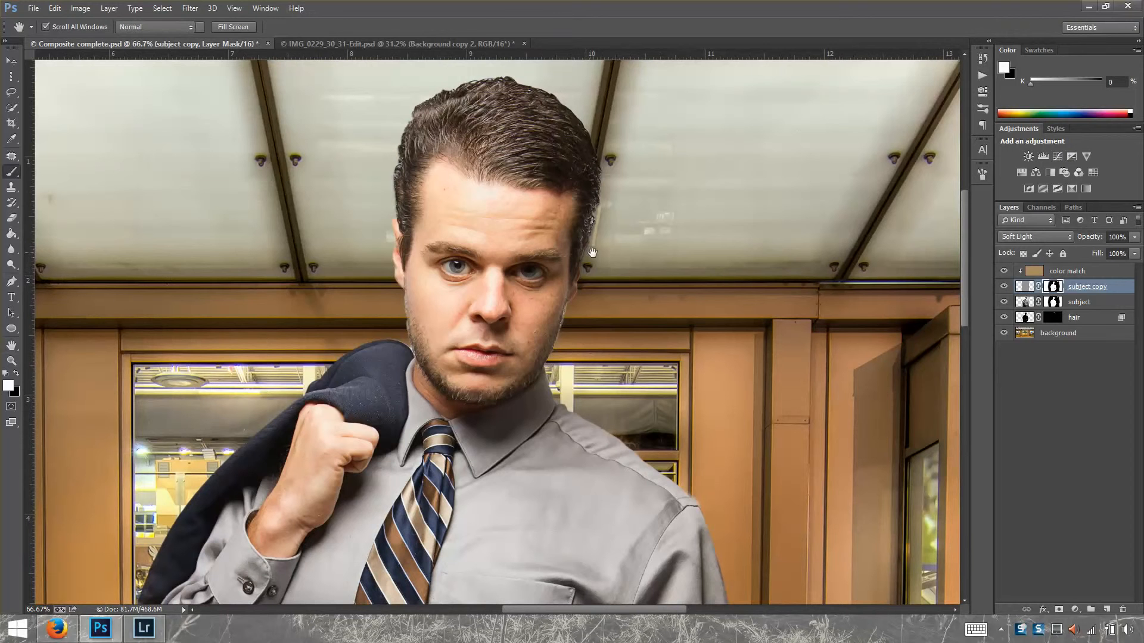
key("bracketleft")
key("bracketleft")
key("bracketleft")
key("bracketleft")
key("bracketleft")
key("bracketleft")
key("bracketleft")
key("bracketleft")
key("bracketleft")
key("bracketleft")
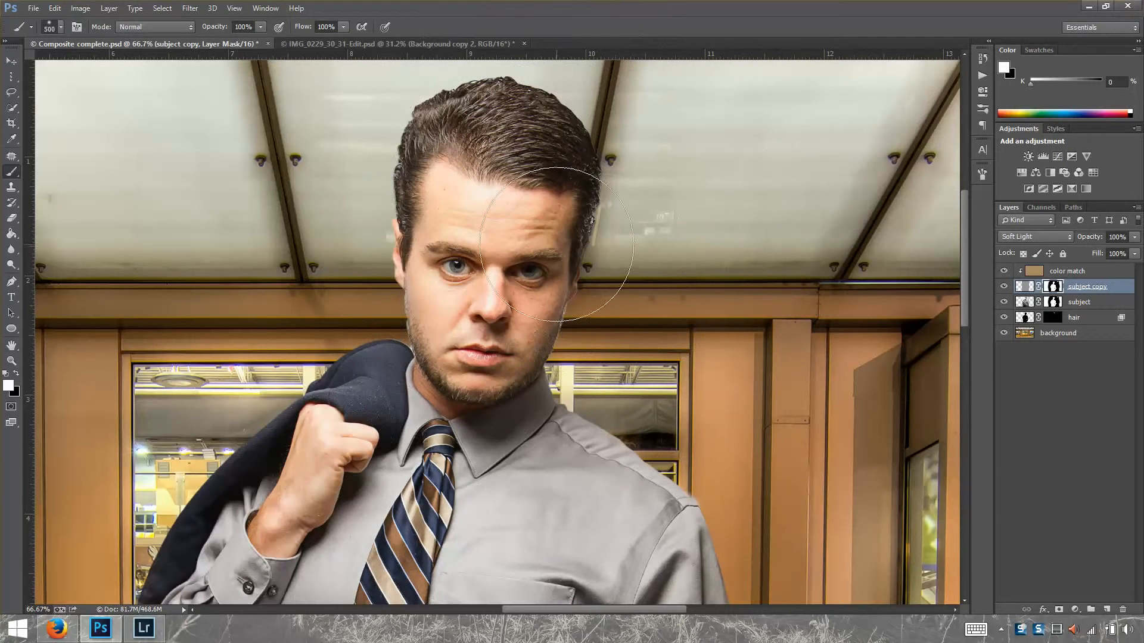
key("bracketleft")
key("bracketleft")
key("bracketleft")
key("bracketleft")
key("x")
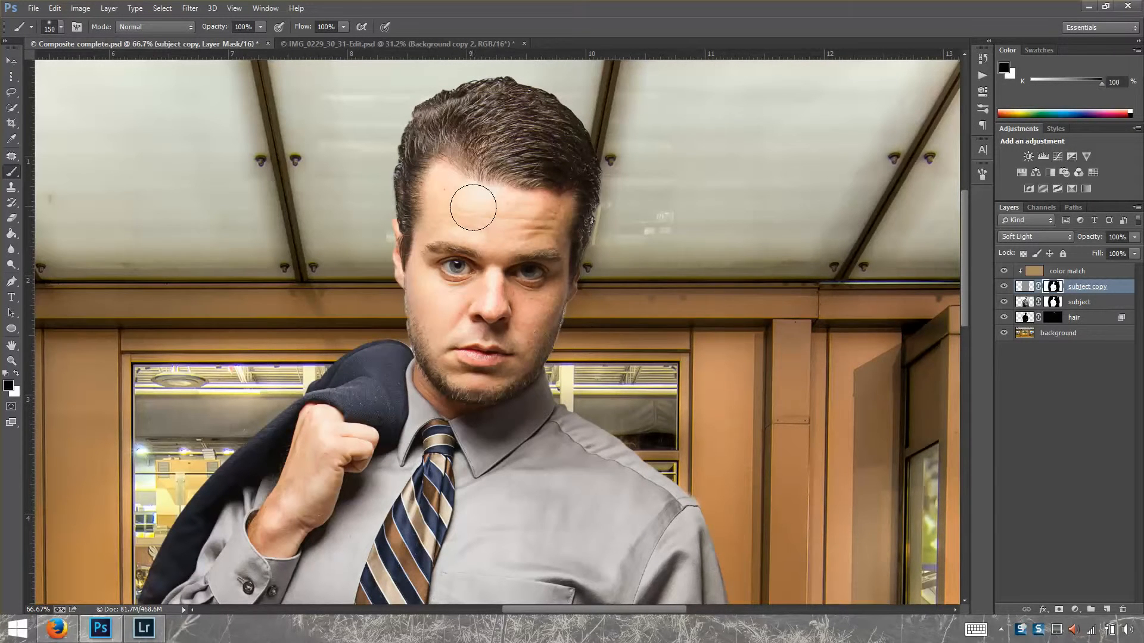
key("bracketleft")
key("bracketleft")
key("bracketleft")
key("bracketleft")
key("bracketright")
key("bracketright")
key("bracketright")
key("bracketright")
key("bracketright")
key("bracketright")
key("bracketleft")
key("bracketleft")
key("bracketleft")
key("bracketleft")
key("bracketleft")
key("bracketleft")
key("bracketright")
key("bracketright")
key("bracketright")
key("x")
key("x")
key("bracketleft")
key("bracketleft")
key("bracketleft")
key("bracketleft")
left_click(1004, 287)
left_click(1004, 287)
left_click(1005, 288)
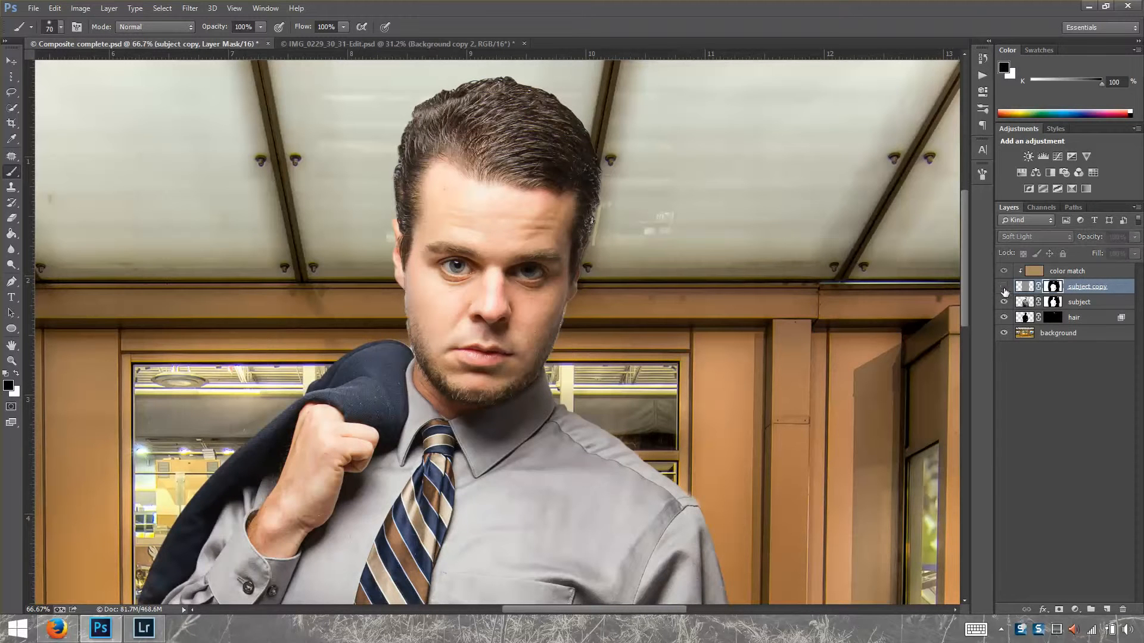
left_click(1004, 288)
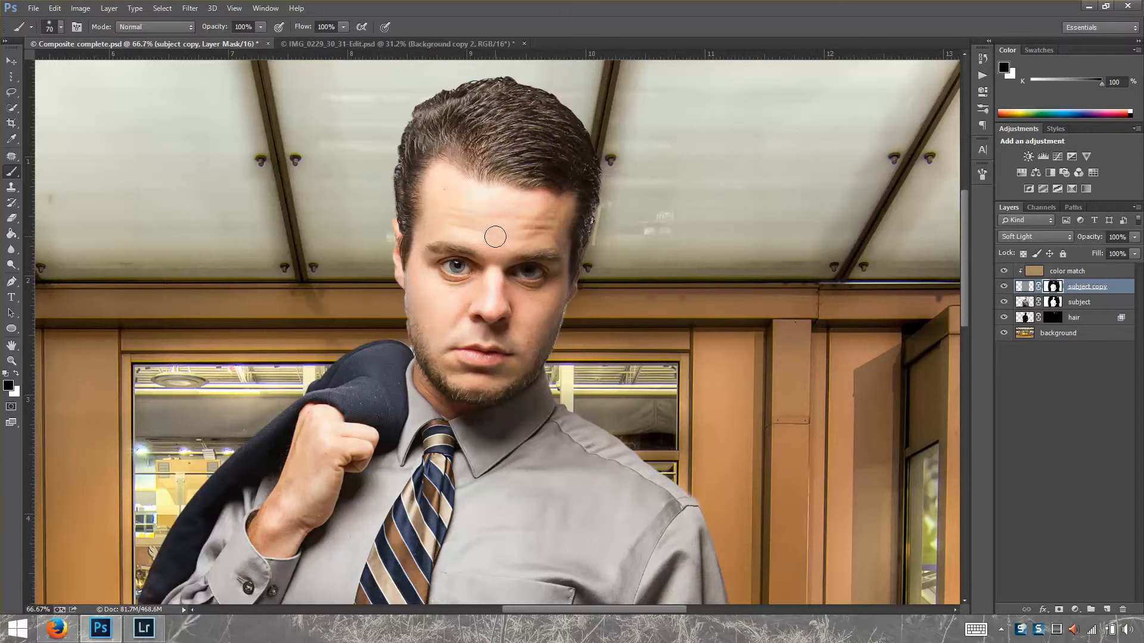
Add a Multiply drop shadow to the subject layer with 75% opacity, 169° angle, 294 px distance and 84 px size
key("ctrl+0")
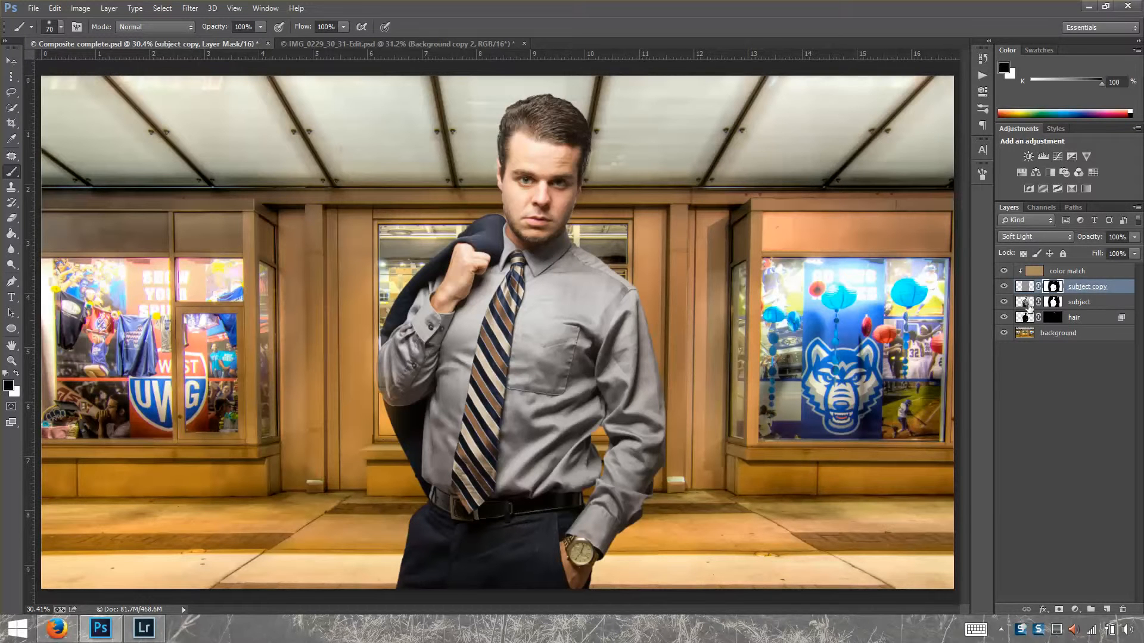
left_click(1029, 307)
left_click(1044, 609)
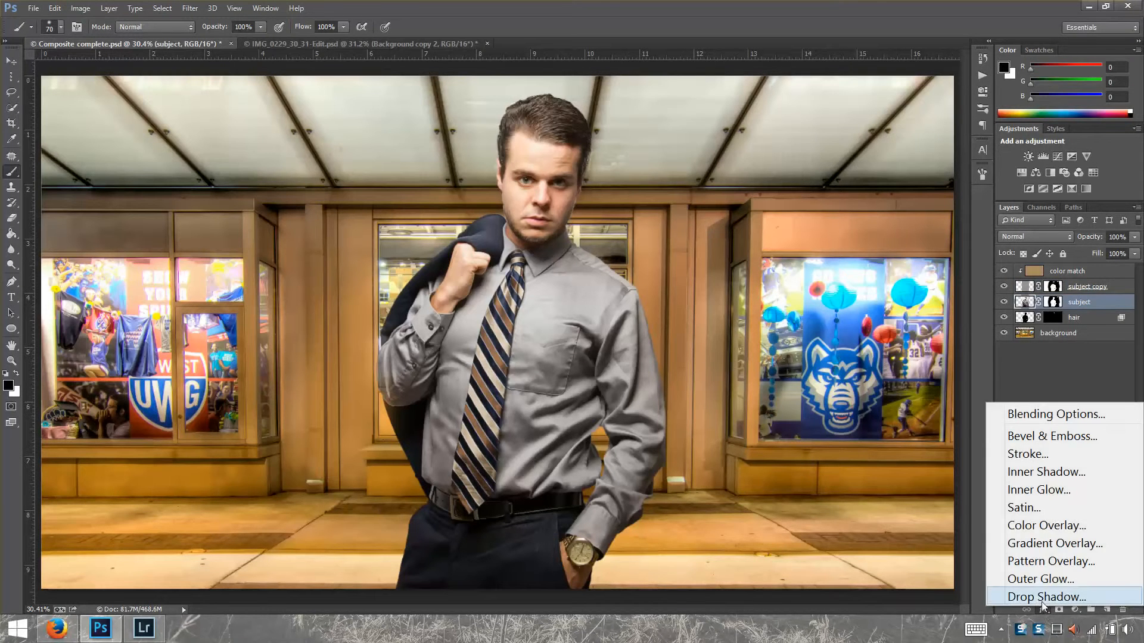
left_click(1029, 598)
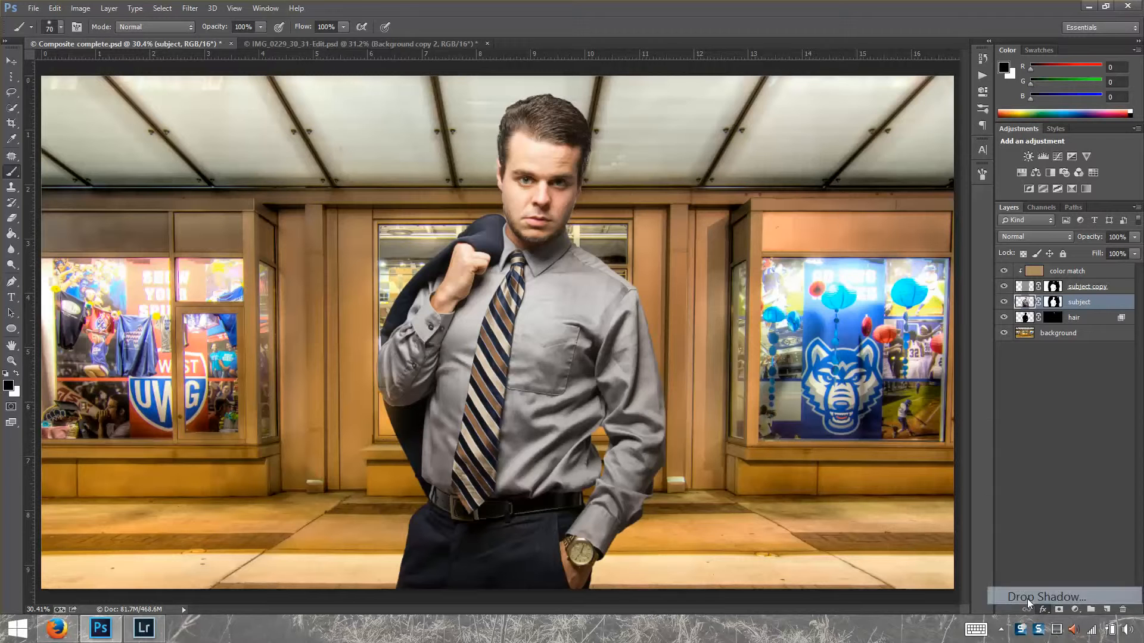
mouse_move(820, 58)
left_mouse_down()
mouse_move(838, 57)
mouse_move(823, 57)
left_mouse_up()
left_click_drag(589, 224, 625, 230)
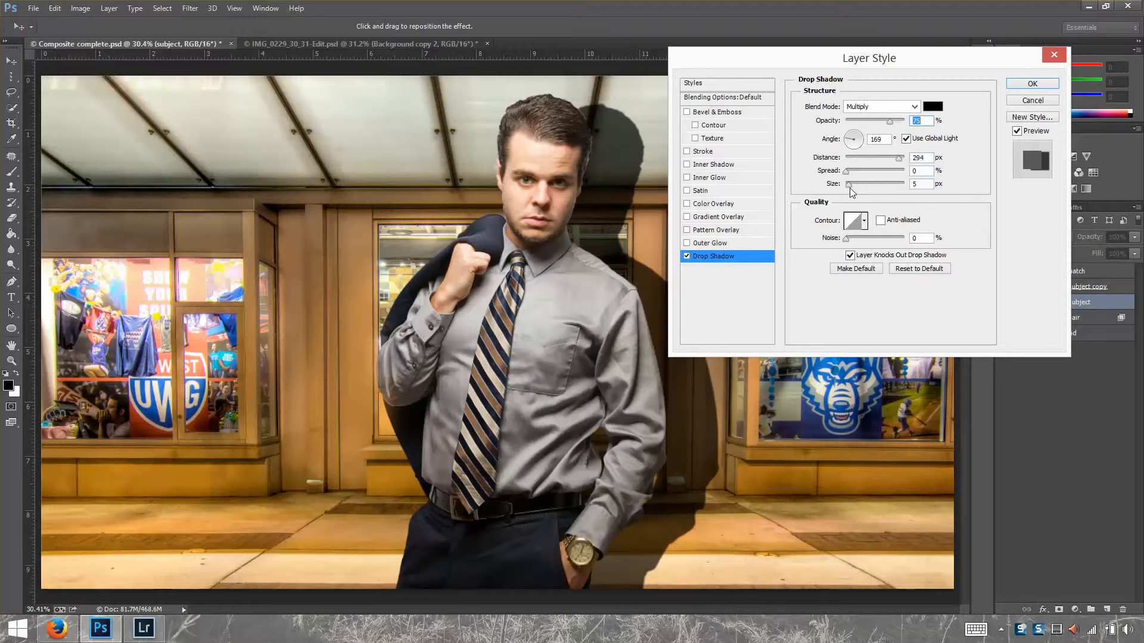
left_click_drag(849, 188, 866, 189)
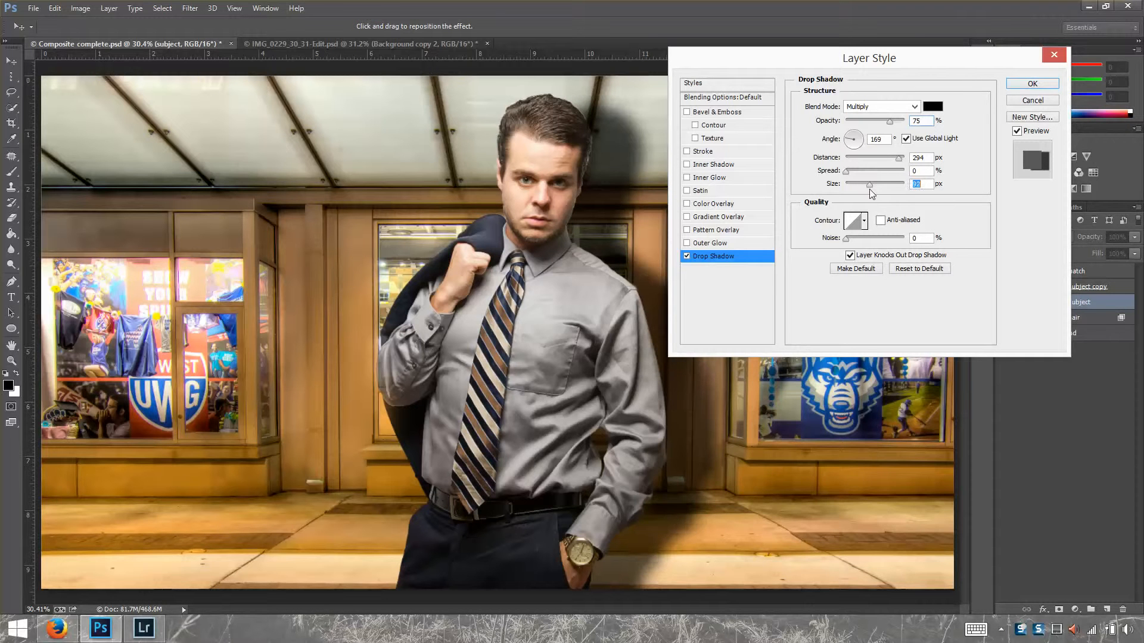
left_click_drag(870, 188, 868, 188)
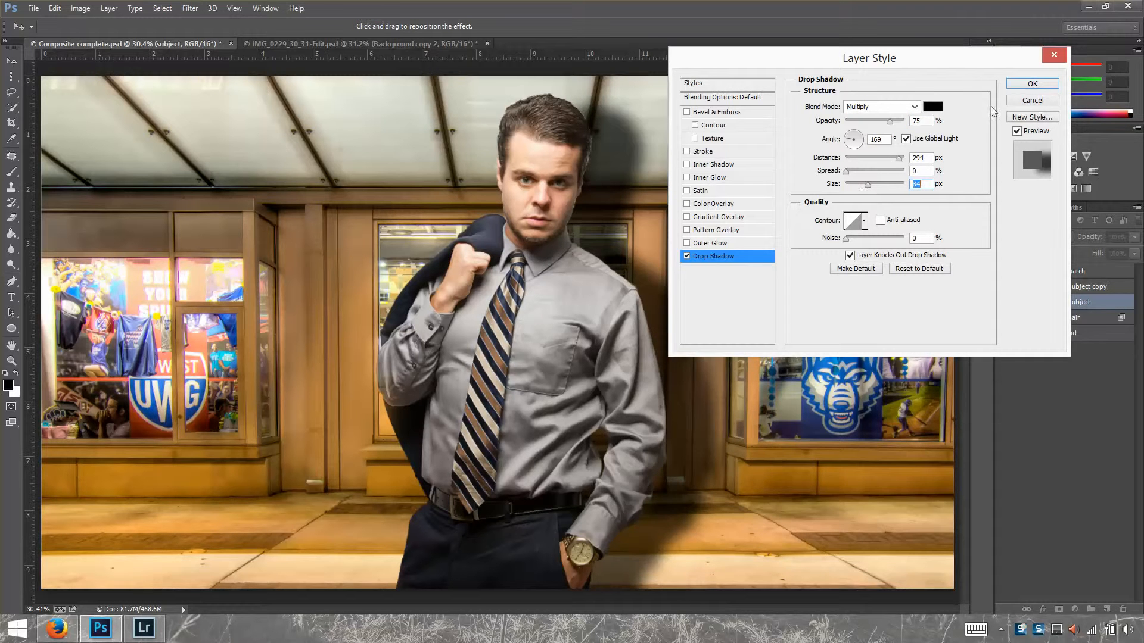
left_click(1031, 84)
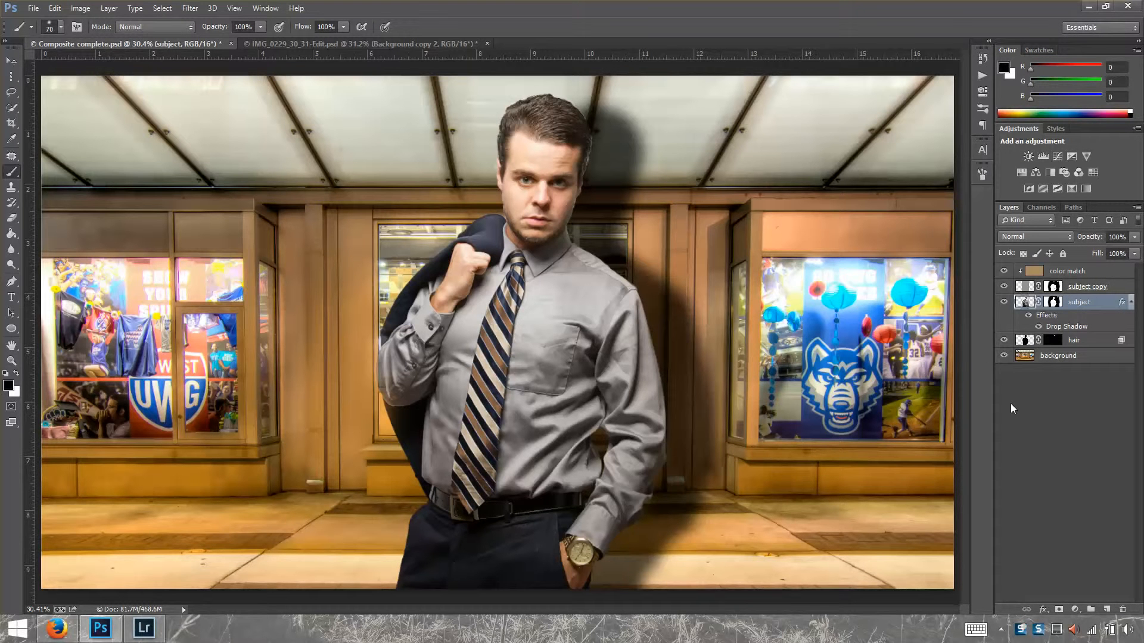
Convert the subject's drop shadow effect into its own separate layer
right_click(1065, 328)
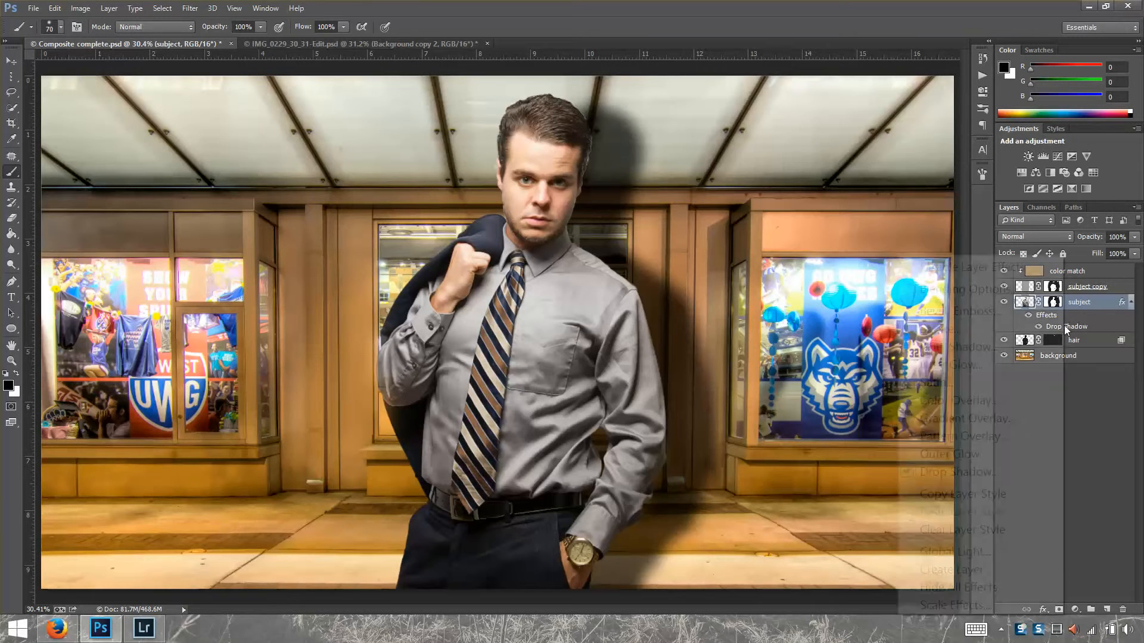
left_click(978, 570)
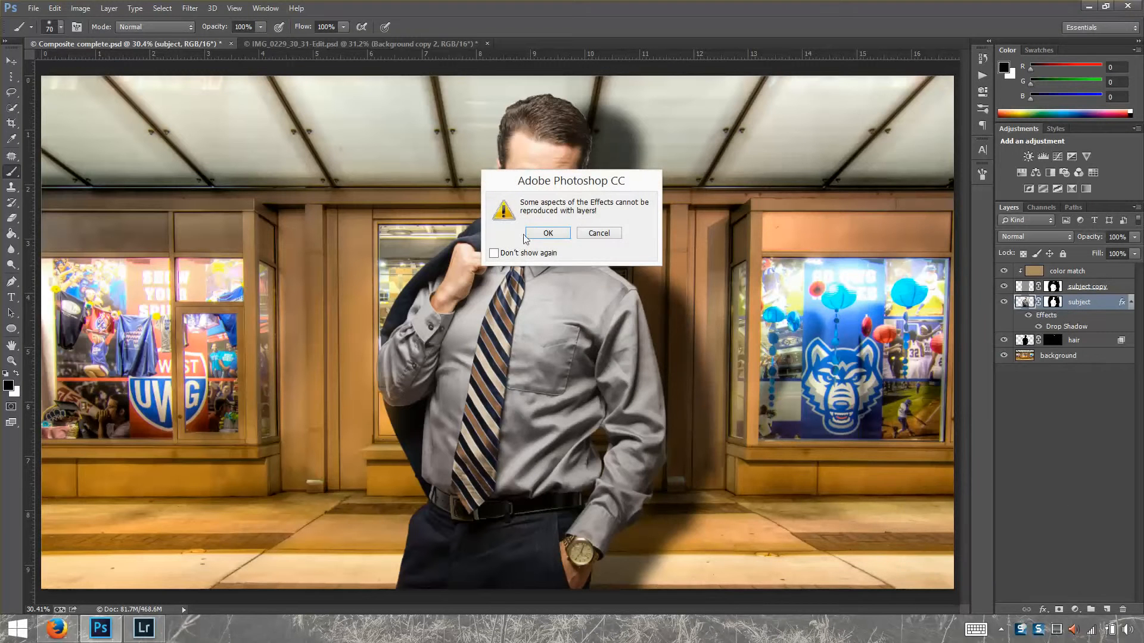
left_click(547, 232)
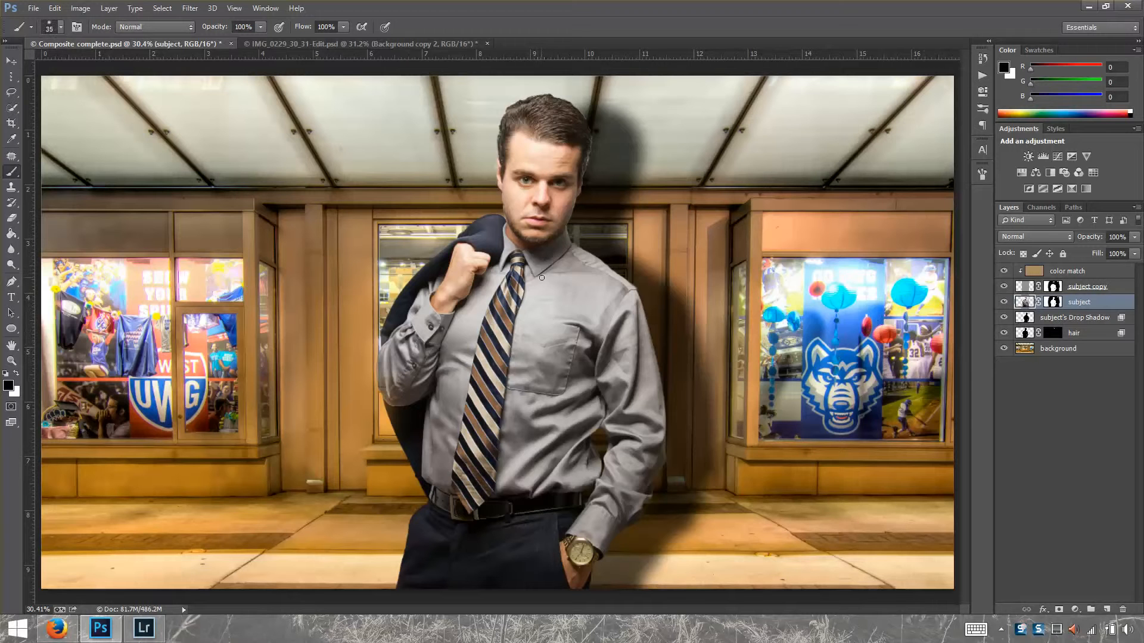
Distort the drop shadow layer by pulling its upper-right corner outward and down so the shadow lies across the pavement beside the man
scroll(544, 282, "down", 3)
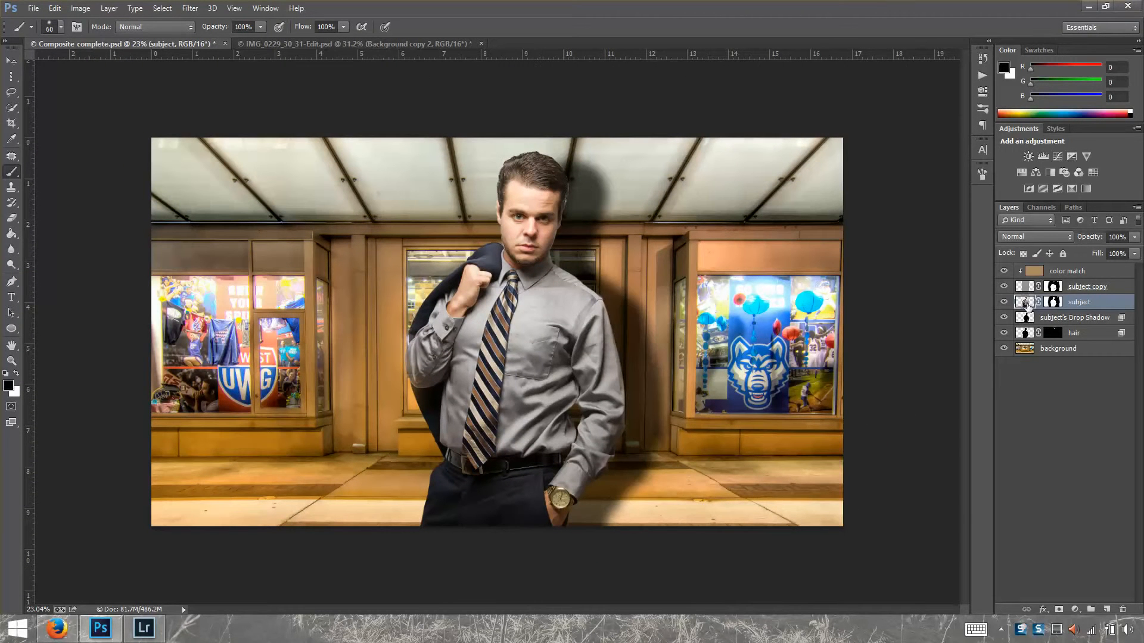
left_click(1023, 320)
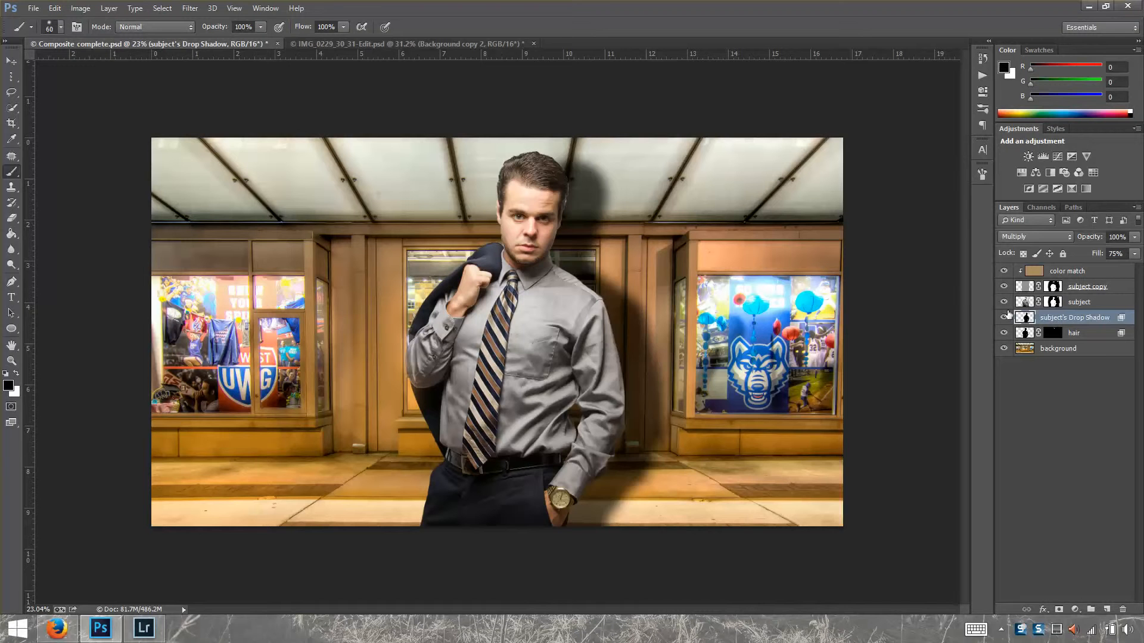
left_click(1003, 318)
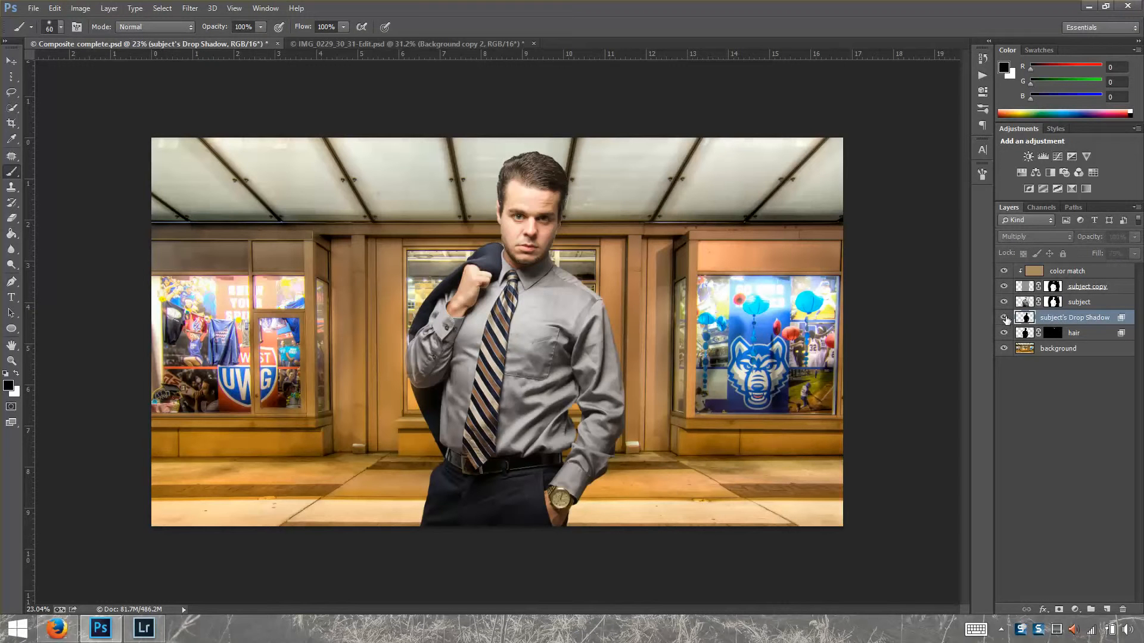
left_click(1004, 317)
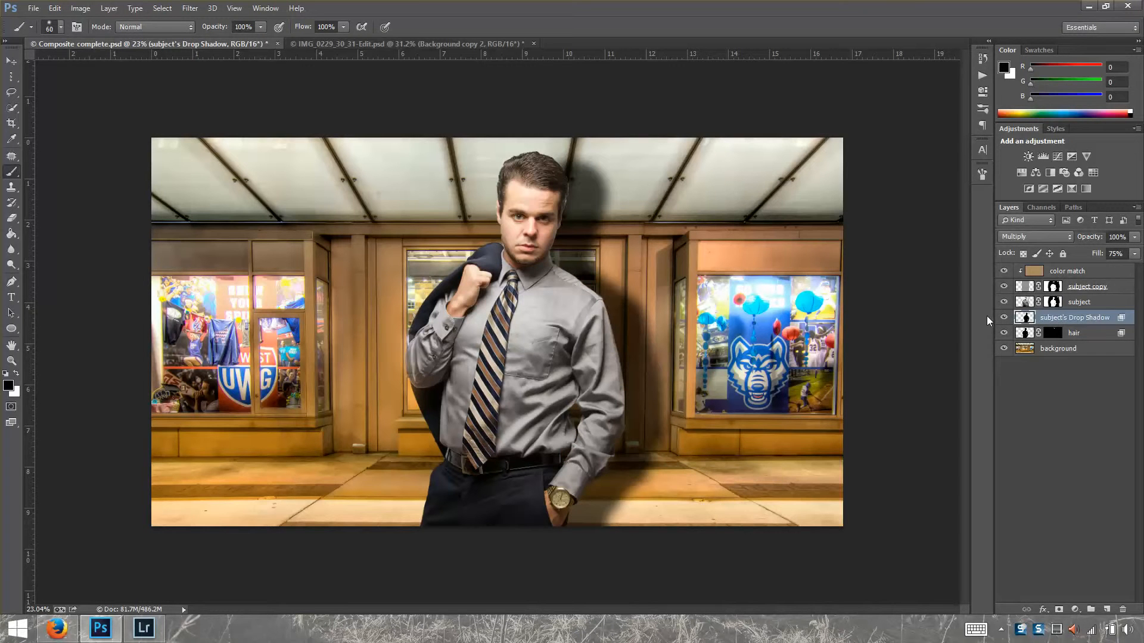
key("ctrl+t")
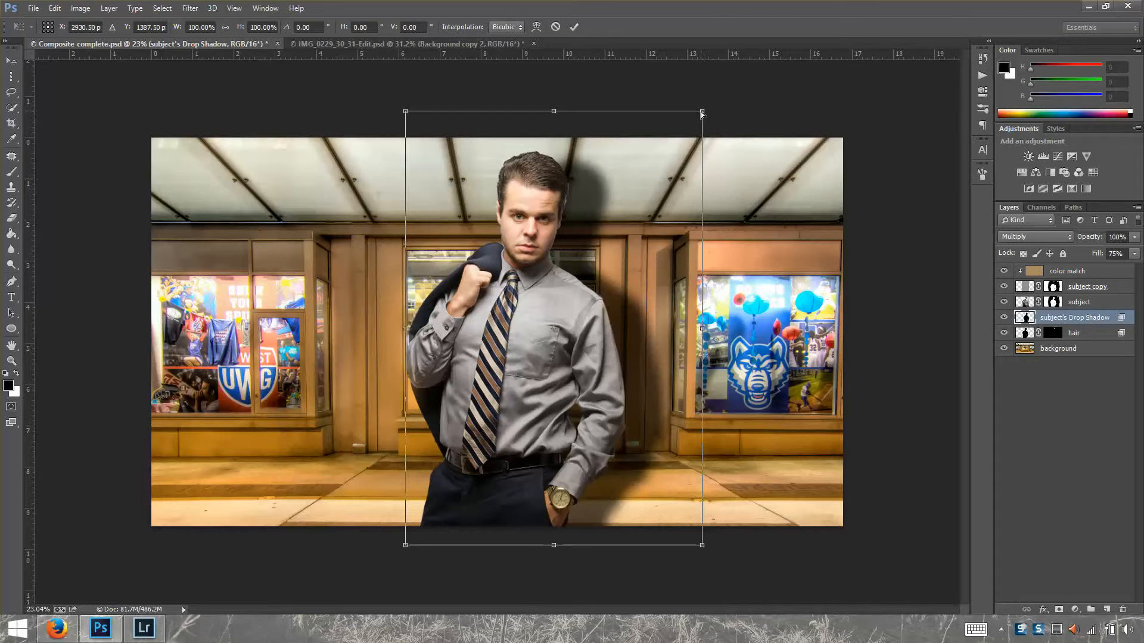
left_click_drag(702, 114, 999, 488)
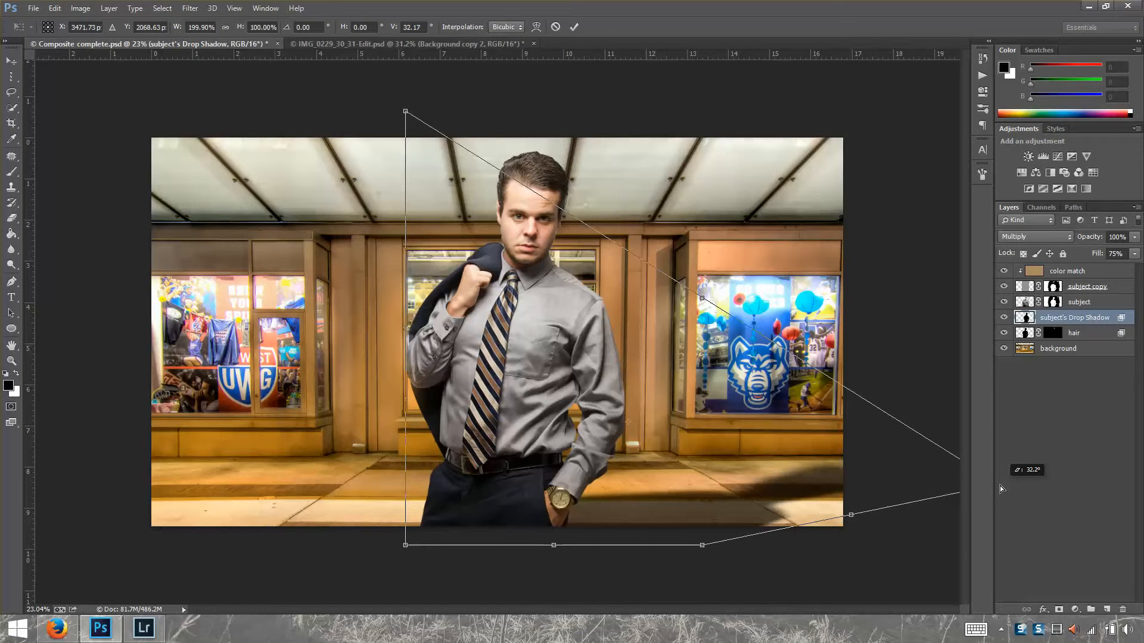
left_click_drag(999, 485, 1050, 537)
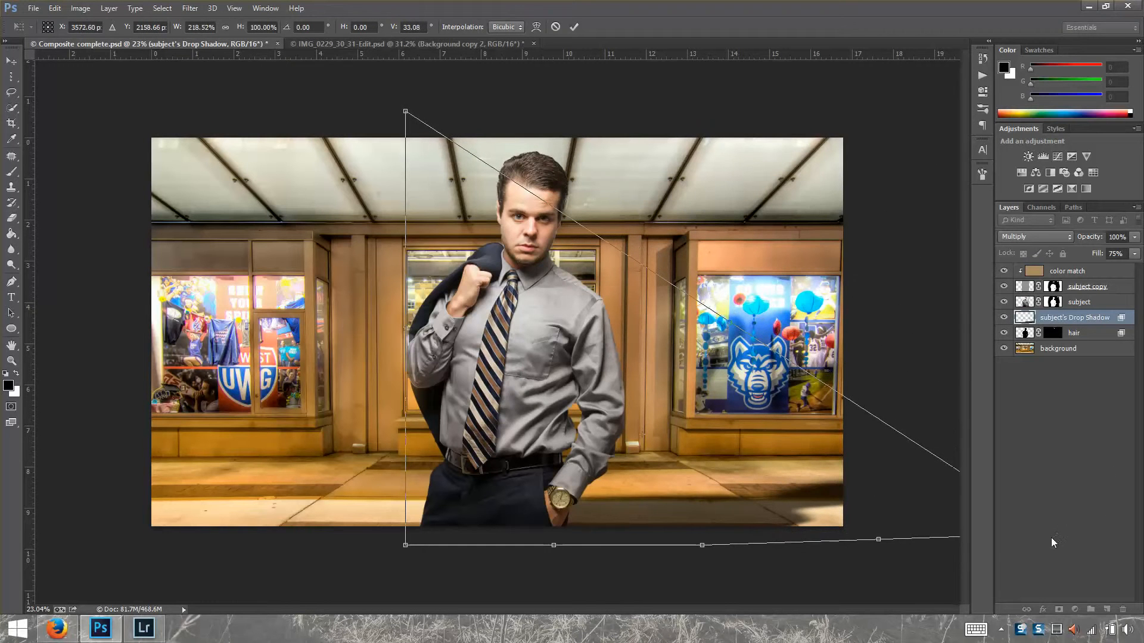
key("Return")
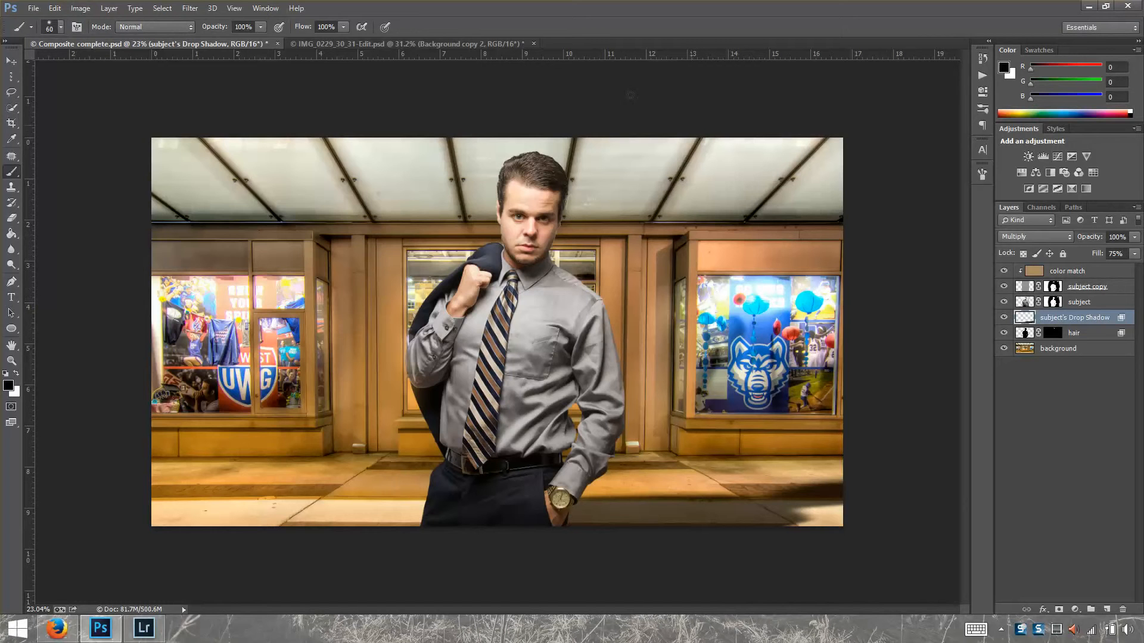
Soften the drop shadow layer with a Gaussian Blur and reduce its opacity to 62%
left_click(190, 7)
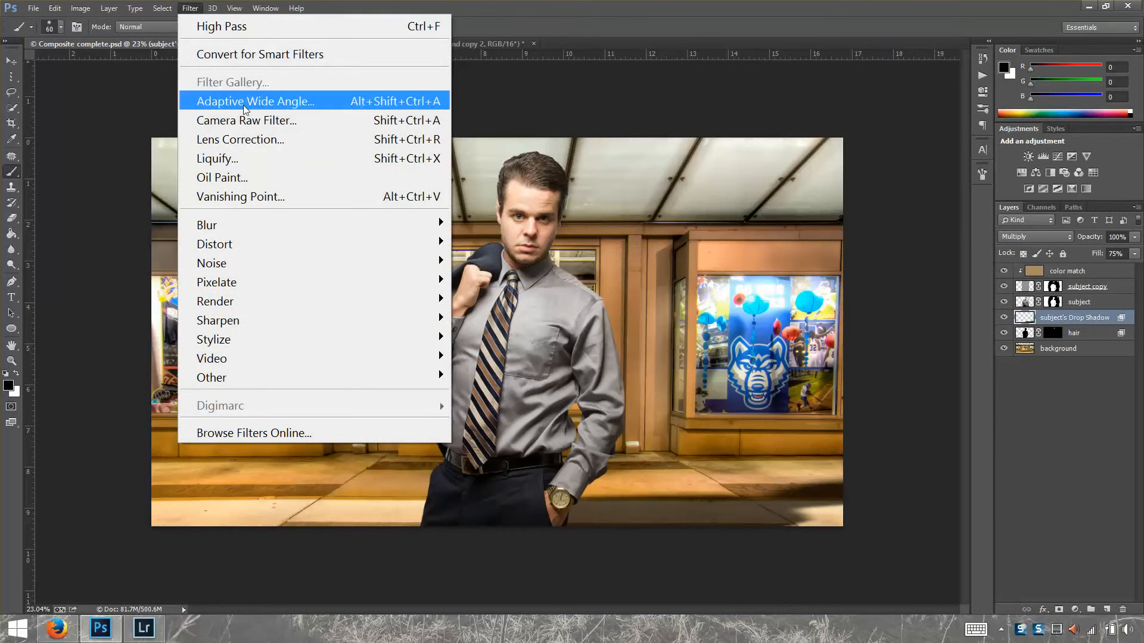
mouse_move(366, 225)
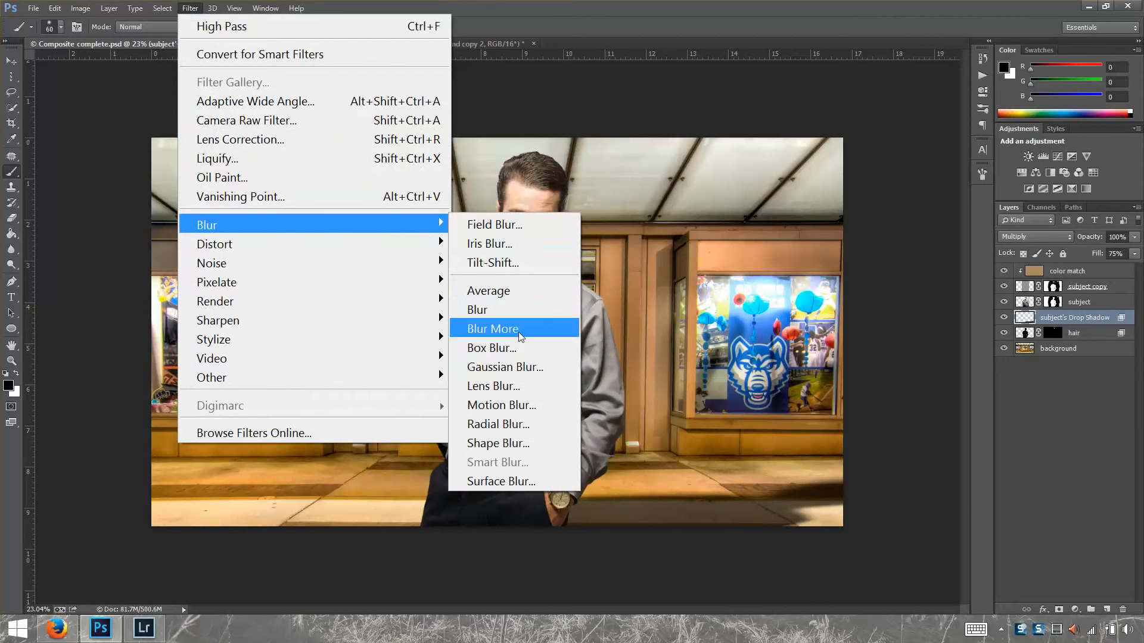
left_click(512, 366)
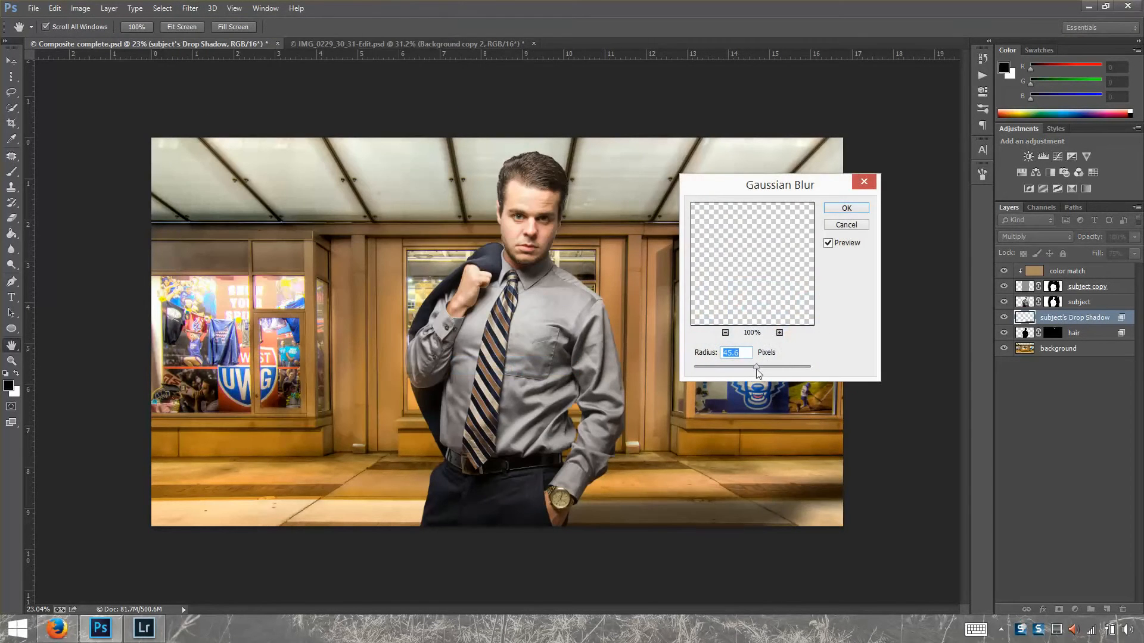
left_click(845, 208)
left_click(1116, 237)
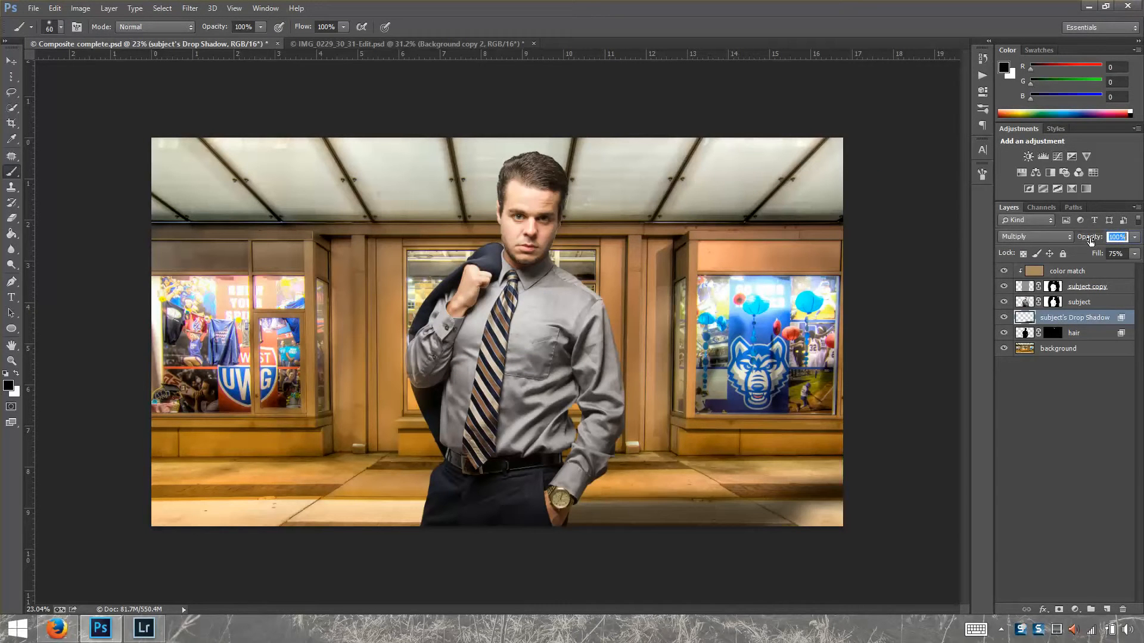
left_click_drag(1090, 240, 1067, 247)
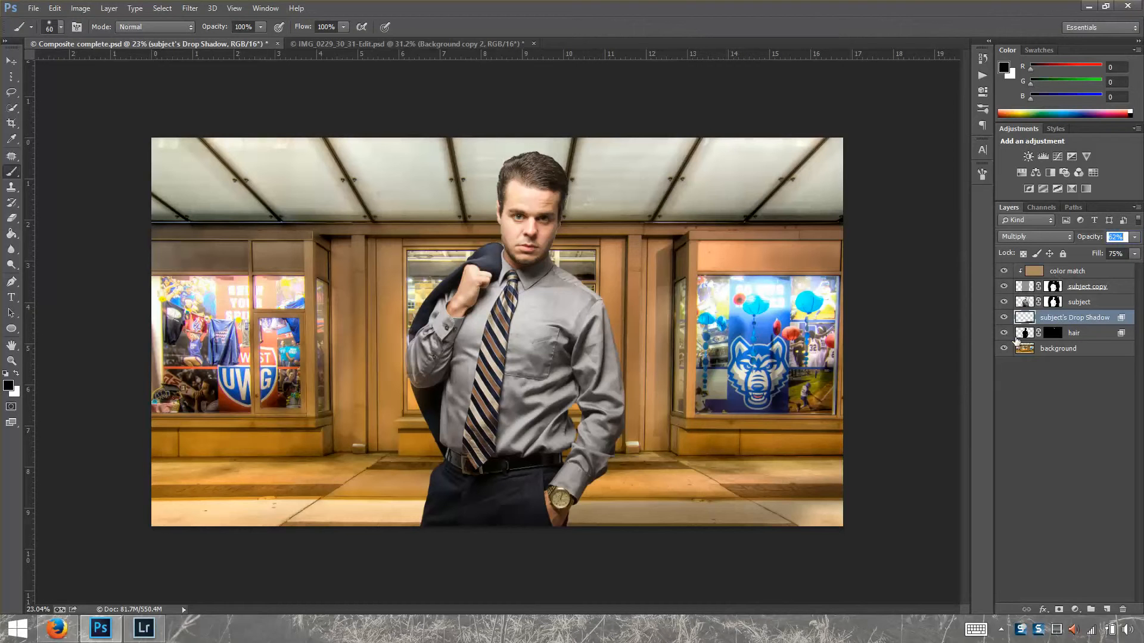
Compare the composite with the drop shadow layer hidden and shown, and fit the whole image in view
left_click(1004, 317)
left_click(1004, 317)
left_click(1004, 318)
left_click(1004, 317)
left_click(1004, 317)
left_click(1004, 317)
left_click(1006, 319)
left_click(1005, 318)
key("ctrl+0")
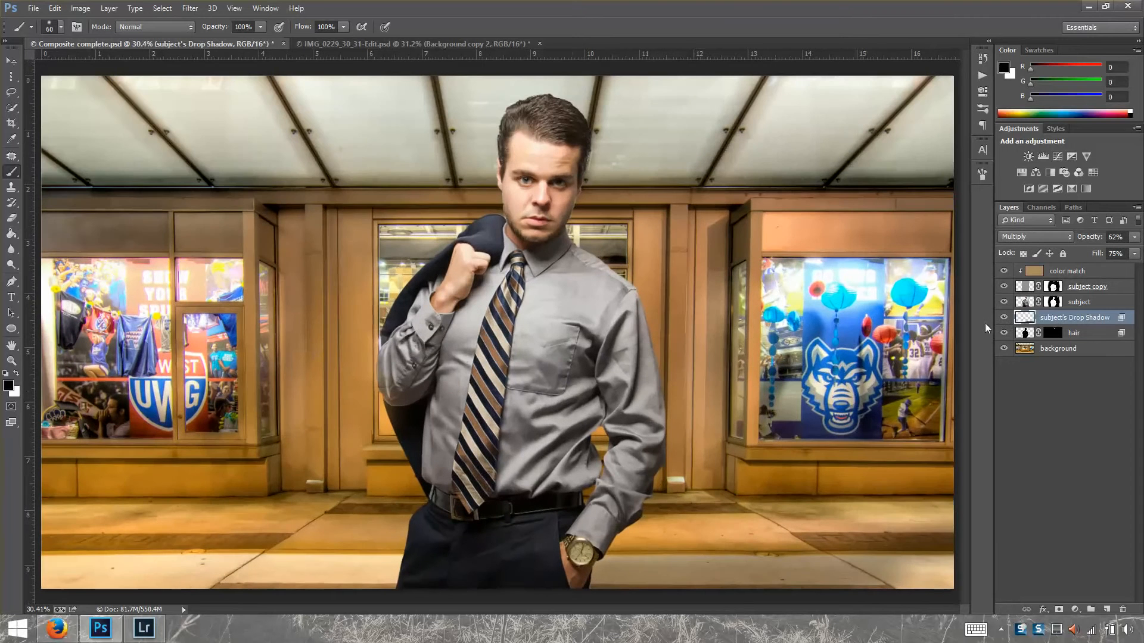
Add a Curves adjustment above the color match layer and darken the midtones with a point at input 146, output 118
left_click(1035, 274)
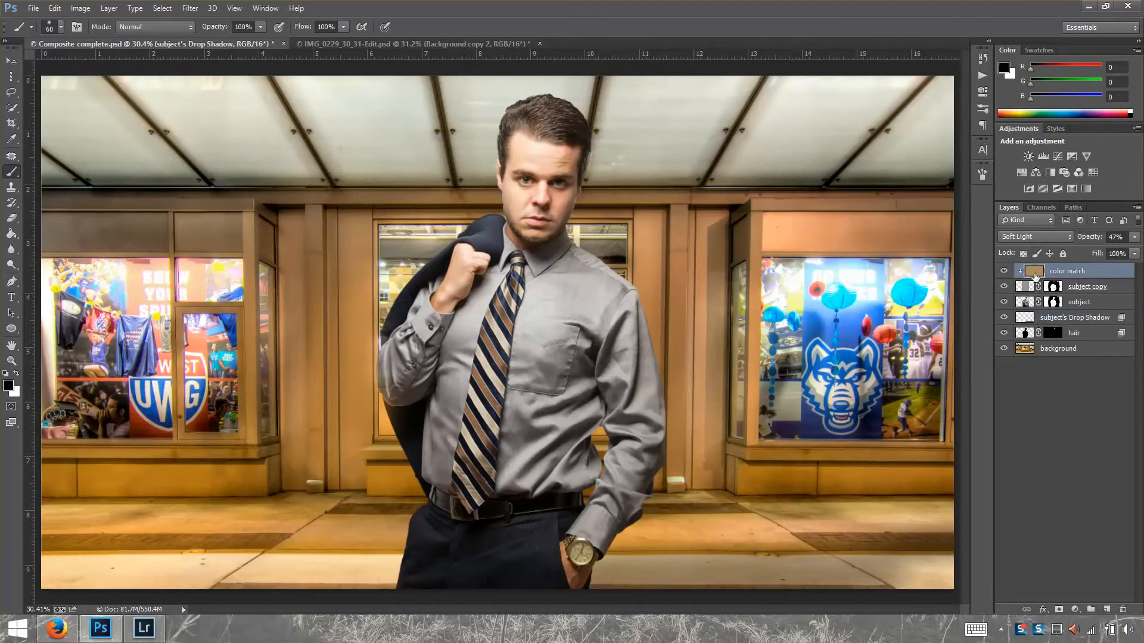
left_click(1055, 158)
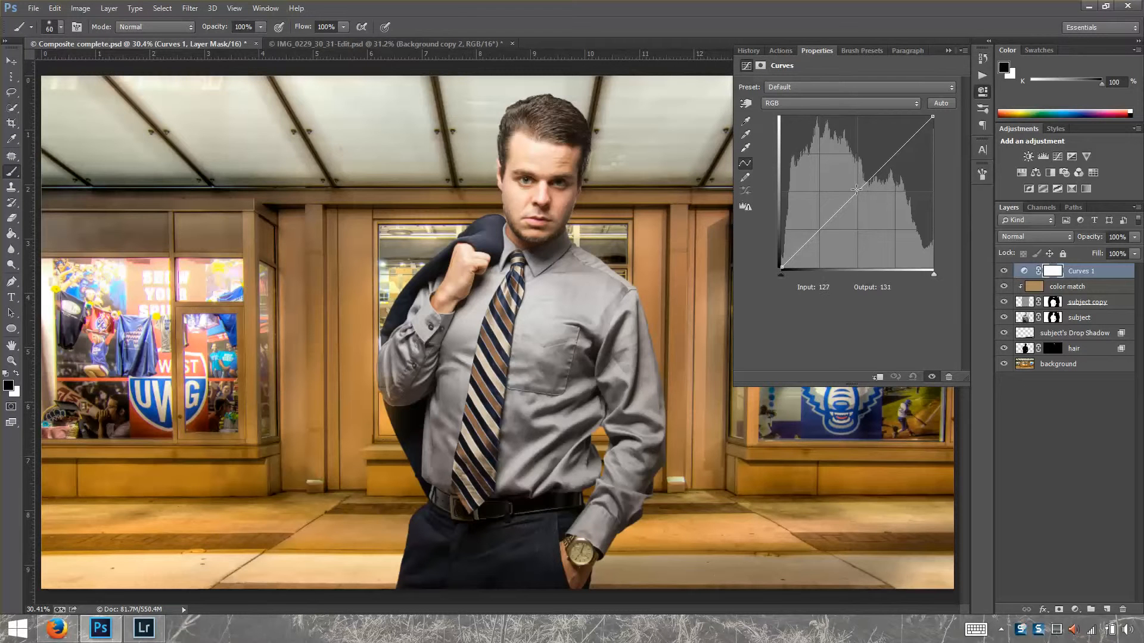
left_click_drag(860, 192, 868, 197)
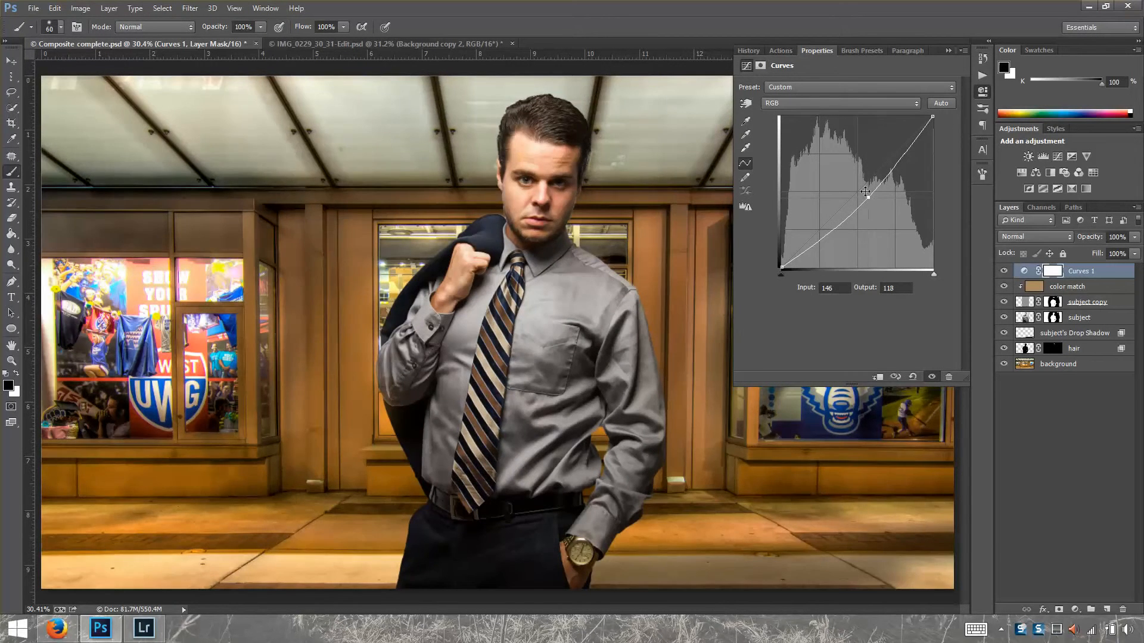
left_click(948, 51)
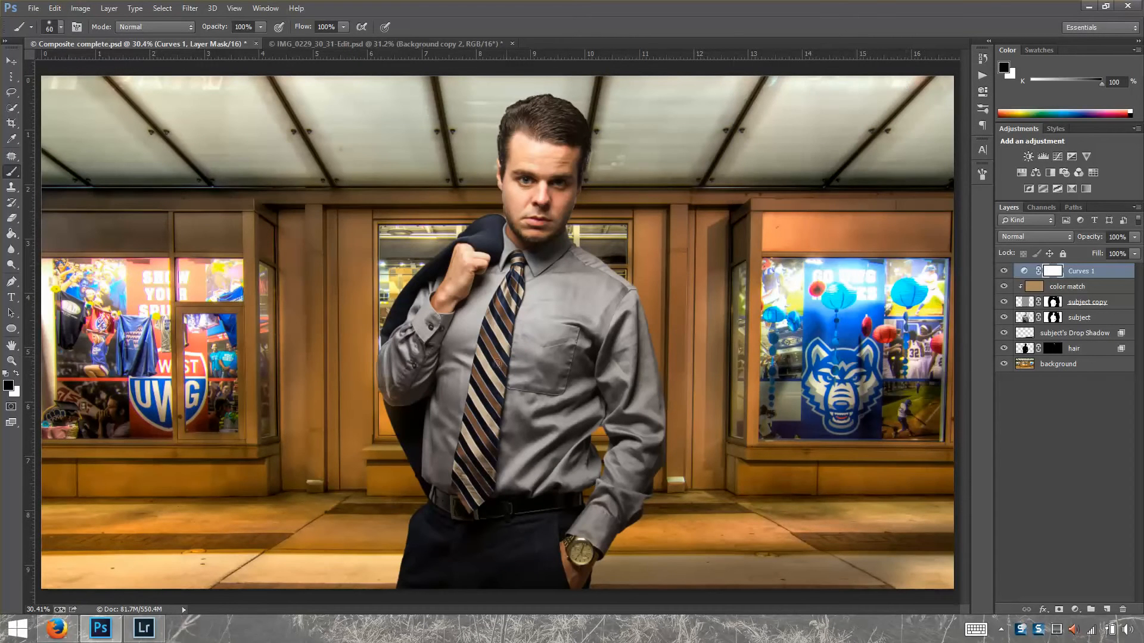
Set the brush to 50% opacity and 50% flow for softer painting on the Curves layer mask
scroll(497, 363, "down", 3)
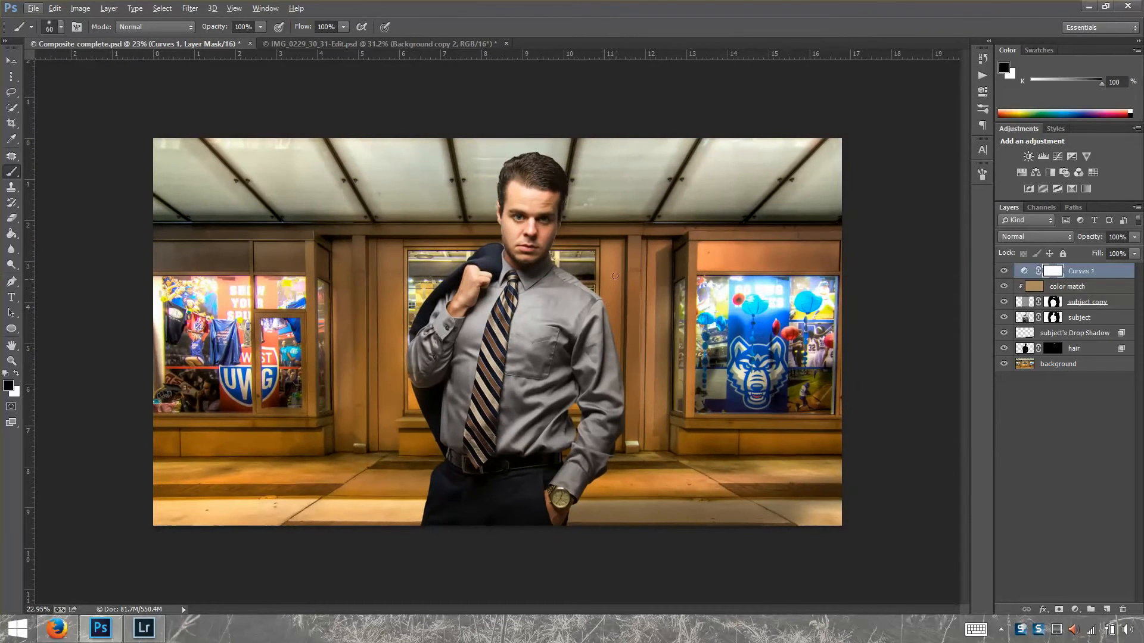
left_click(244, 27)
type("50")
left_click(325, 26)
type("50")
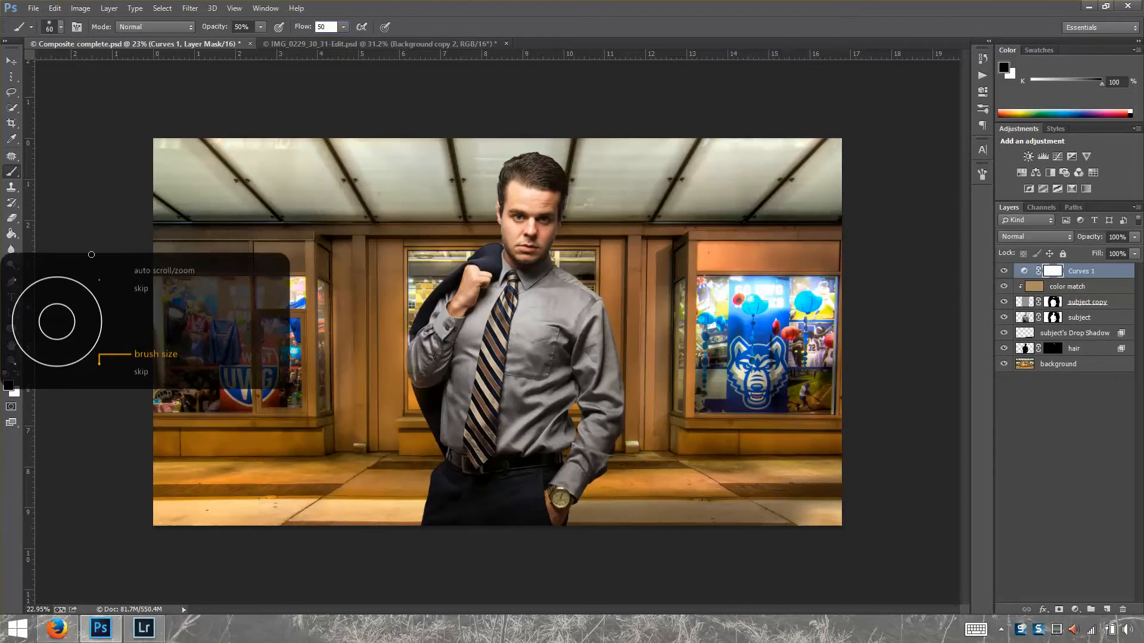
left_click(374, 283)
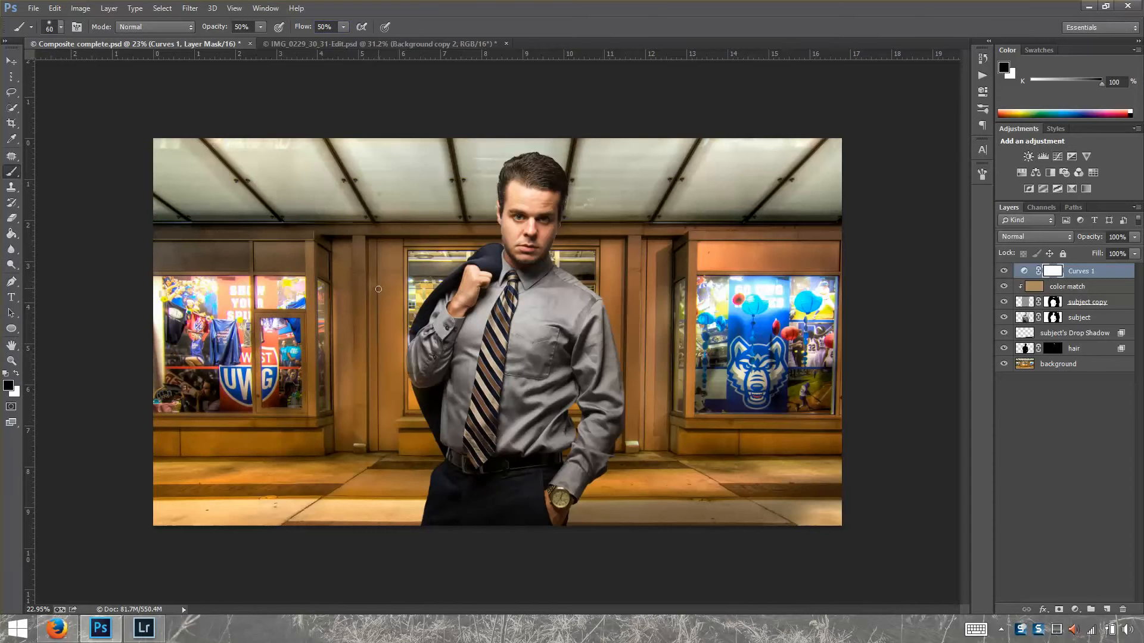
Paint black with a very large brush on the Curves mask over the storefront, pavement and ceiling on the image's left side
key("]")
key("]")
key("]")
key("]")
key("]")
key("]")
key("]")
key("]")
key("]")
key("]")
key("]")
key("]")
key("]")
key("]")
key("]")
key("]")
key("]")
key("]")
key("]")
key("]")
left_click_drag(233, 239, 237, 231)
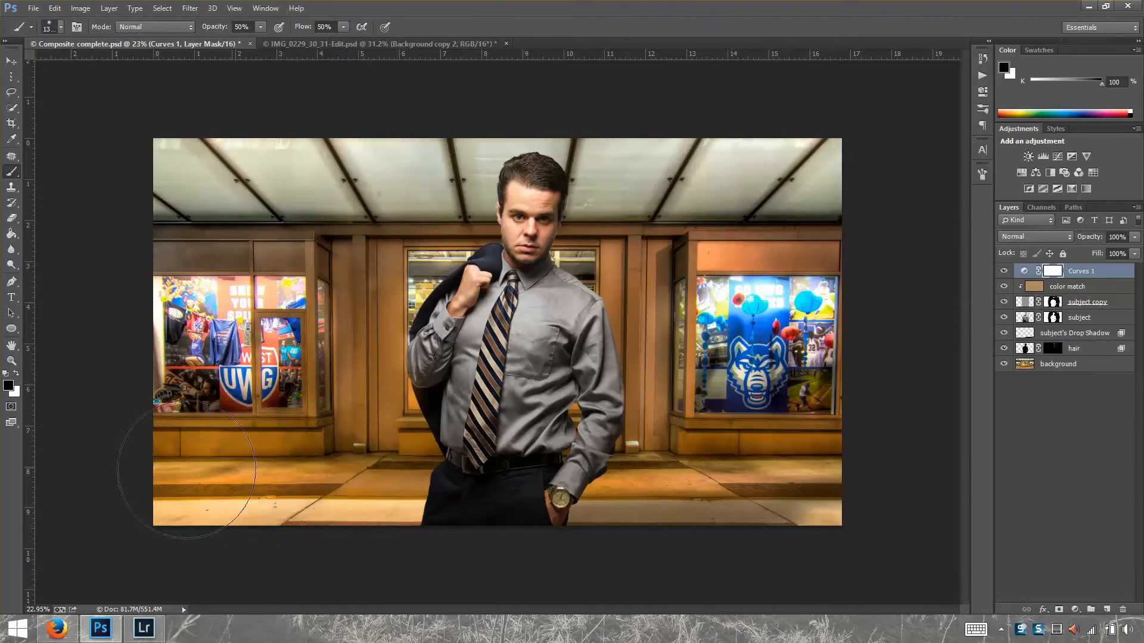
mouse_move(302, 467)
left_mouse_down()
mouse_move(325, 440)
mouse_move(296, 358)
mouse_move(294, 283)
mouse_move(357, 209)
left_mouse_up()
key("]")
key("]")
key("]")
key("]")
key("]")
key("]")
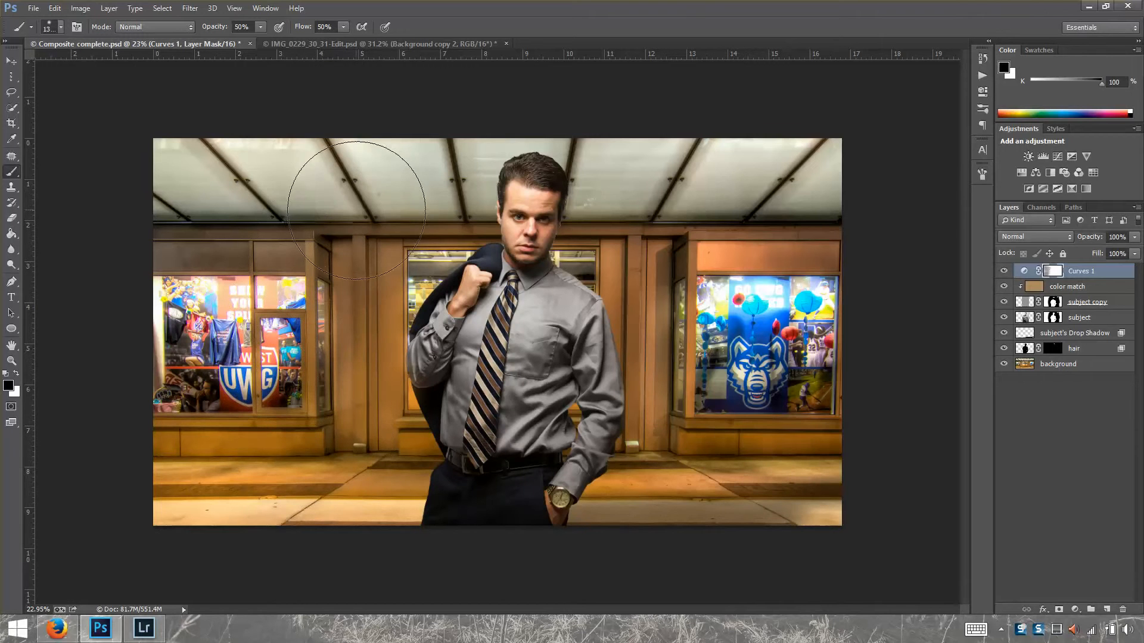
Reduce the brush to about 600 px, paint more black on the left part of the Curves mask near the man, and enlarge the brush again
key("bracketleft")
key("bracketleft")
key("bracketleft")
key("bracketleft")
key("bracketleft")
key("bracketleft")
key("bracketleft")
key("bracketleft")
key("bracketleft")
key("bracketleft")
key("bracketleft")
key("bracketleft")
key("bracketleft")
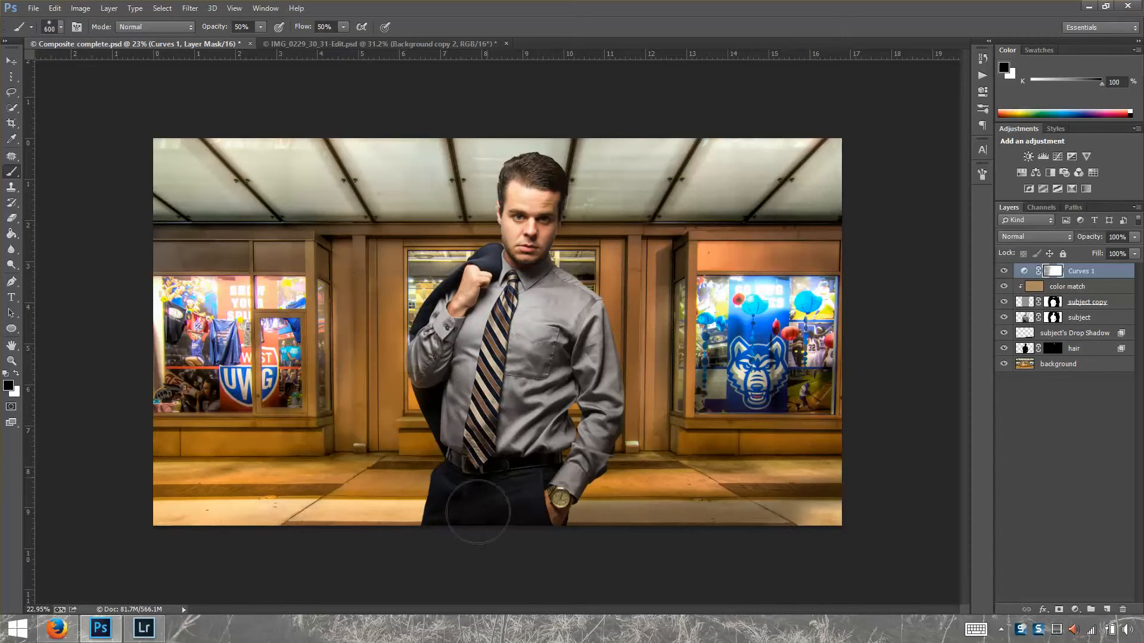
mouse_move(274, 513)
left_mouse_down()
mouse_move(164, 438)
mouse_move(206, 173)
mouse_move(415, 162)
left_mouse_up()
key("bracketright")
key("bracketright")
key("bracketright")
key("bracketright")
key("bracketright")
key("bracketright")
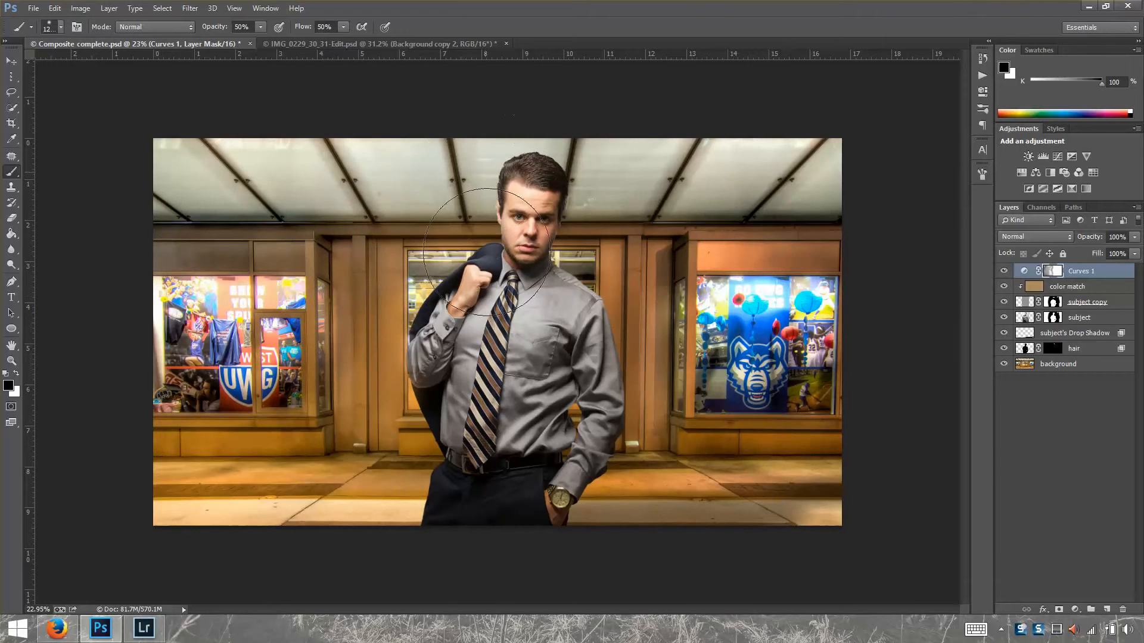
Compare the image with the Curves adjustment hidden and shown, and save the composite document
left_click(1004, 271)
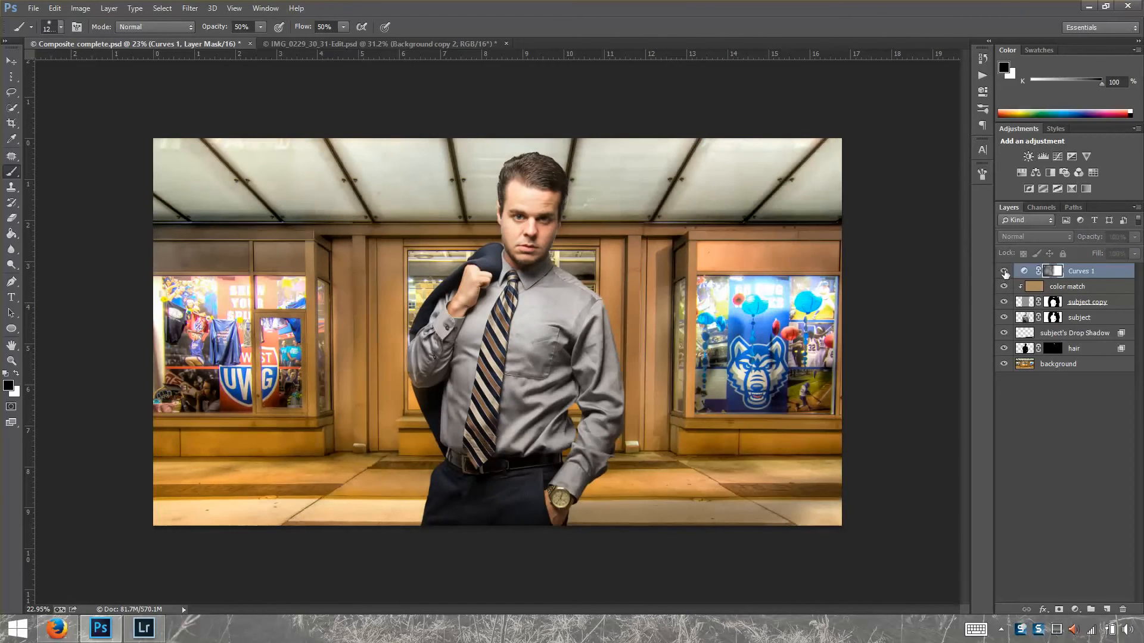
left_click(1003, 271)
left_click(1004, 271)
left_click(1004, 271)
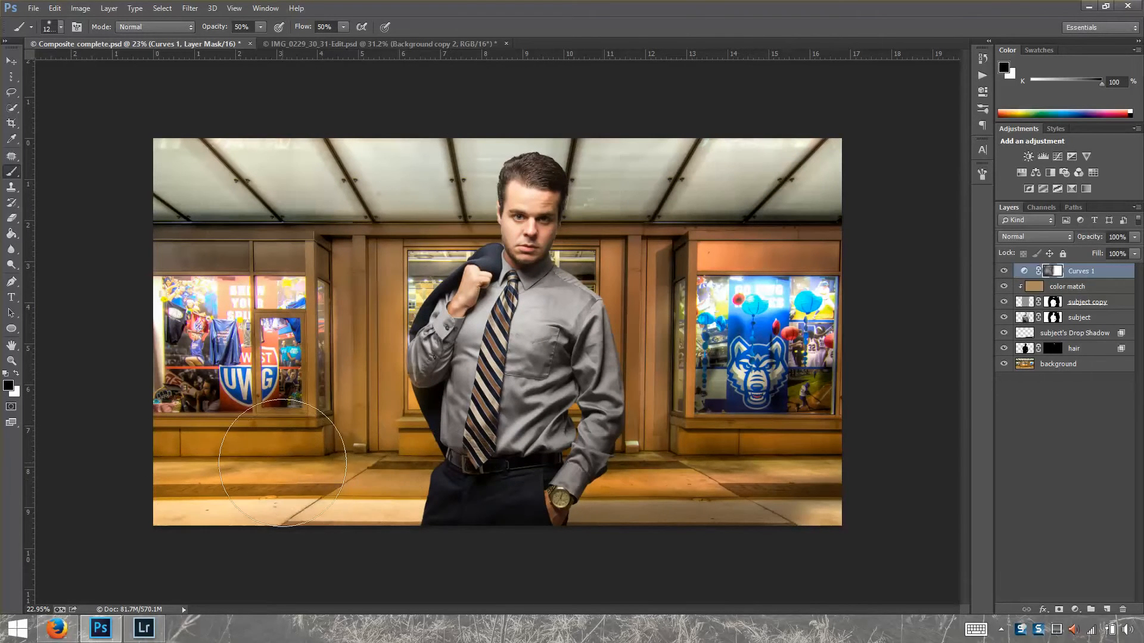
key("ctrl+0")
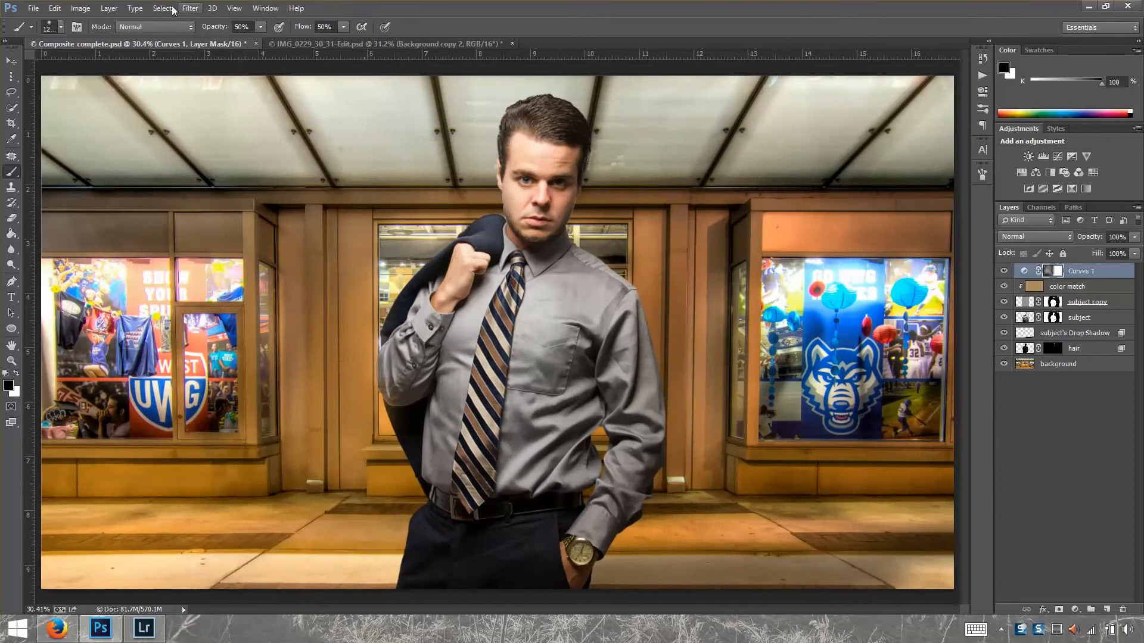
left_click(34, 8)
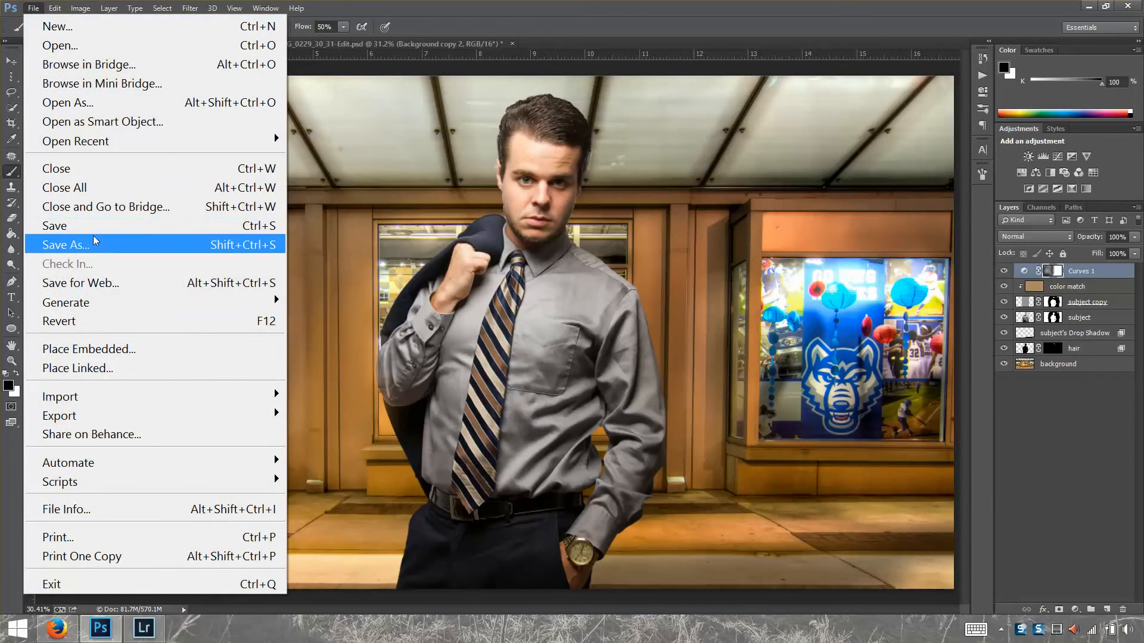
left_click(98, 231)
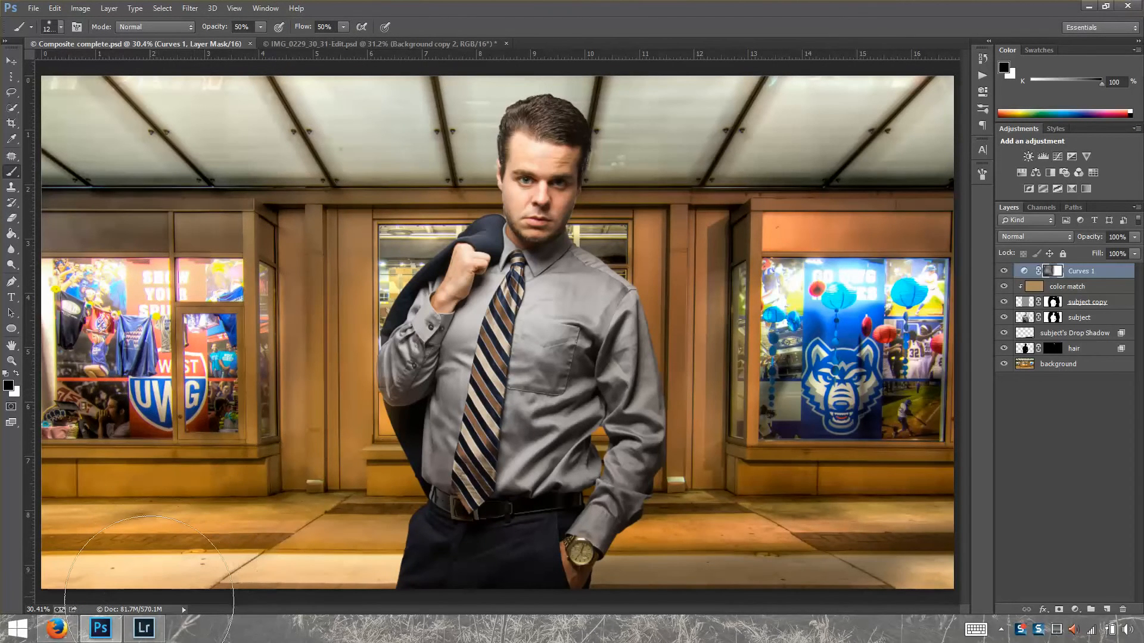
Switch to Lightroom and import only Composite complete.psd from the Psd files for Tuts folder
left_click(160, 596)
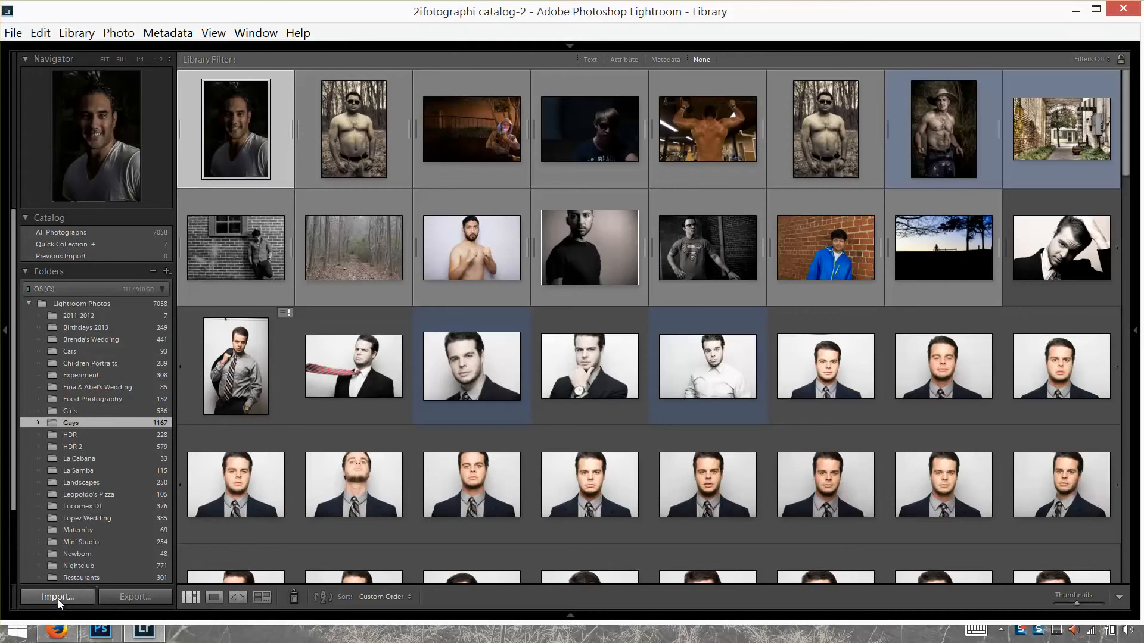
left_click(62, 601)
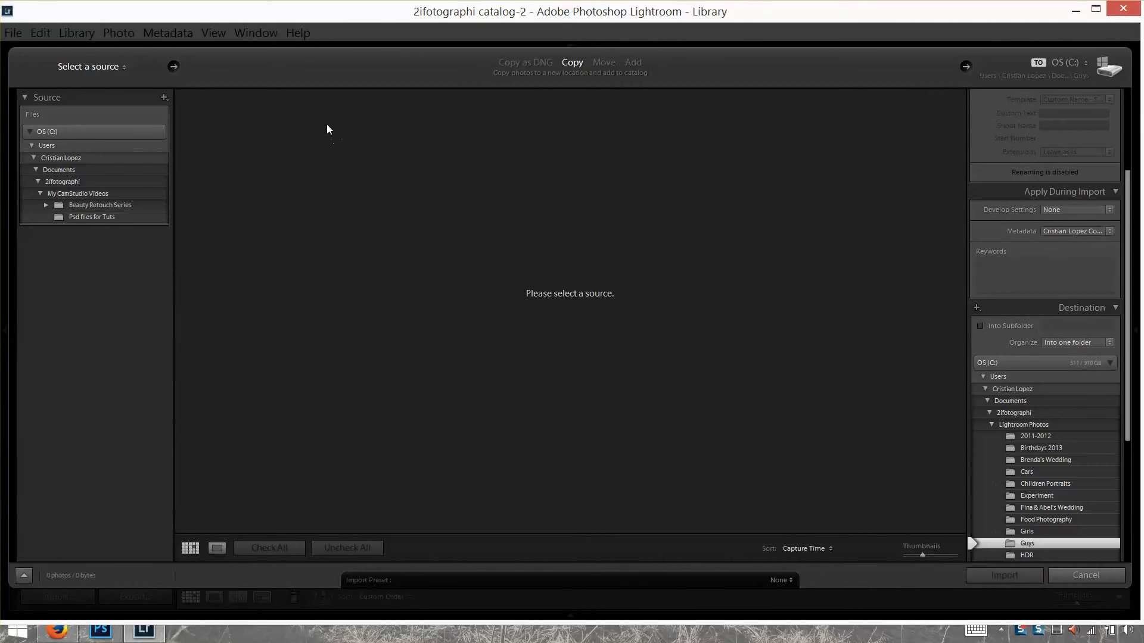
left_click(93, 218)
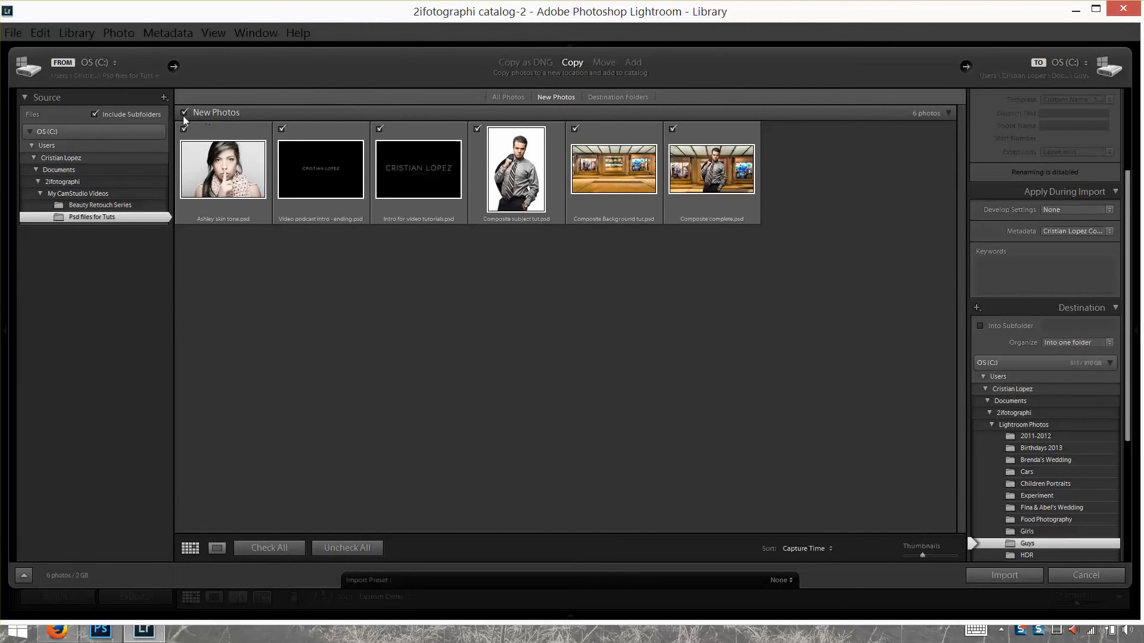
left_click(184, 113)
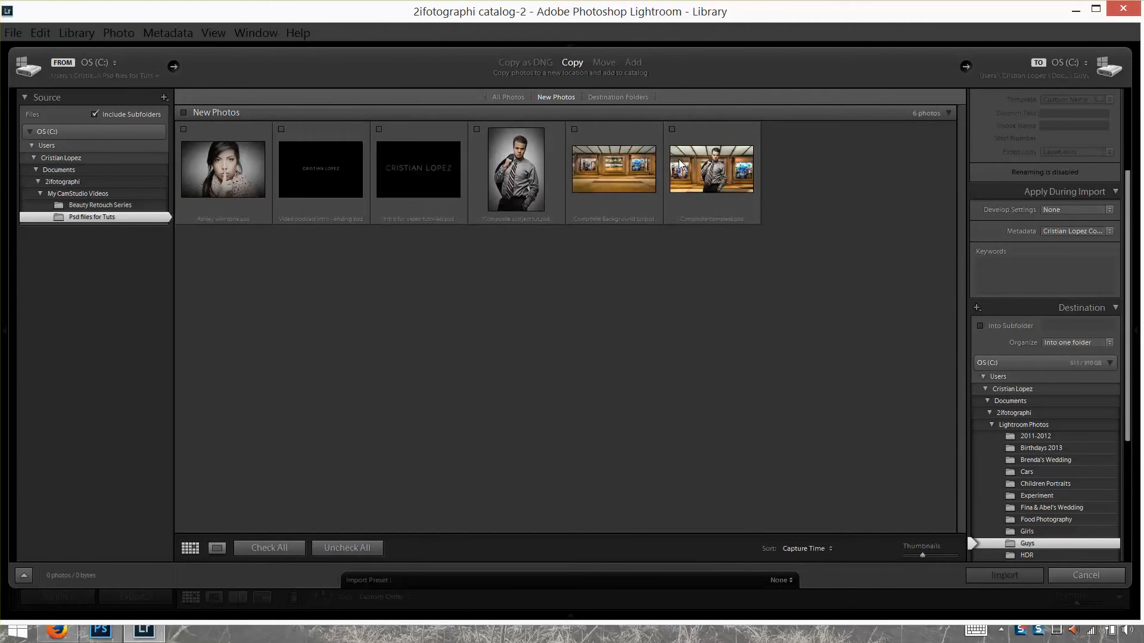
left_click(672, 129)
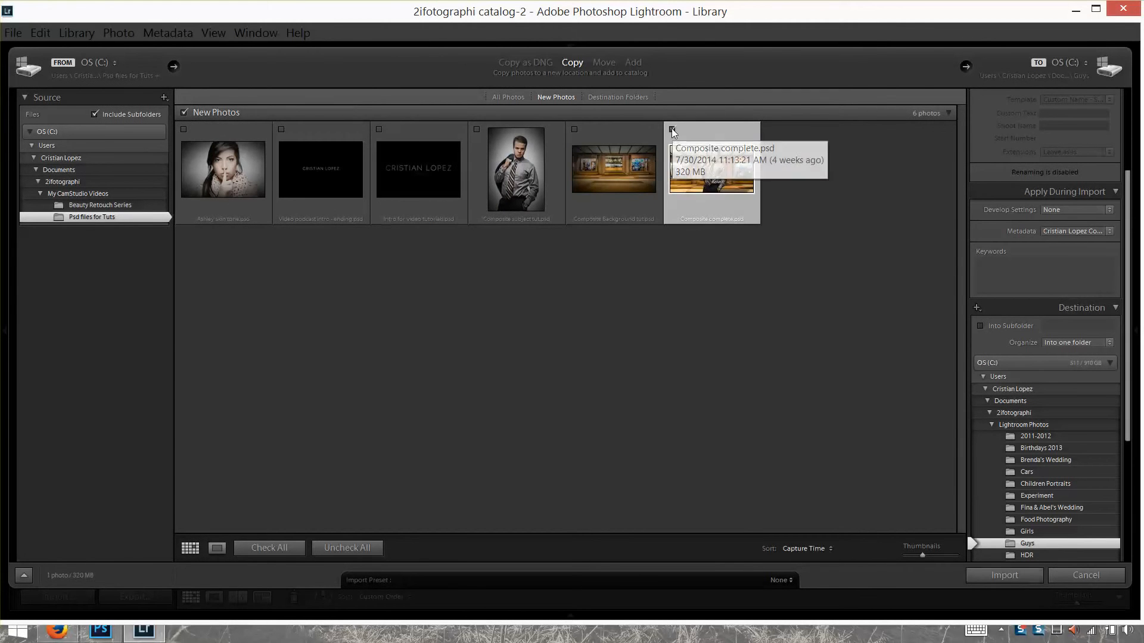
left_click(1004, 575)
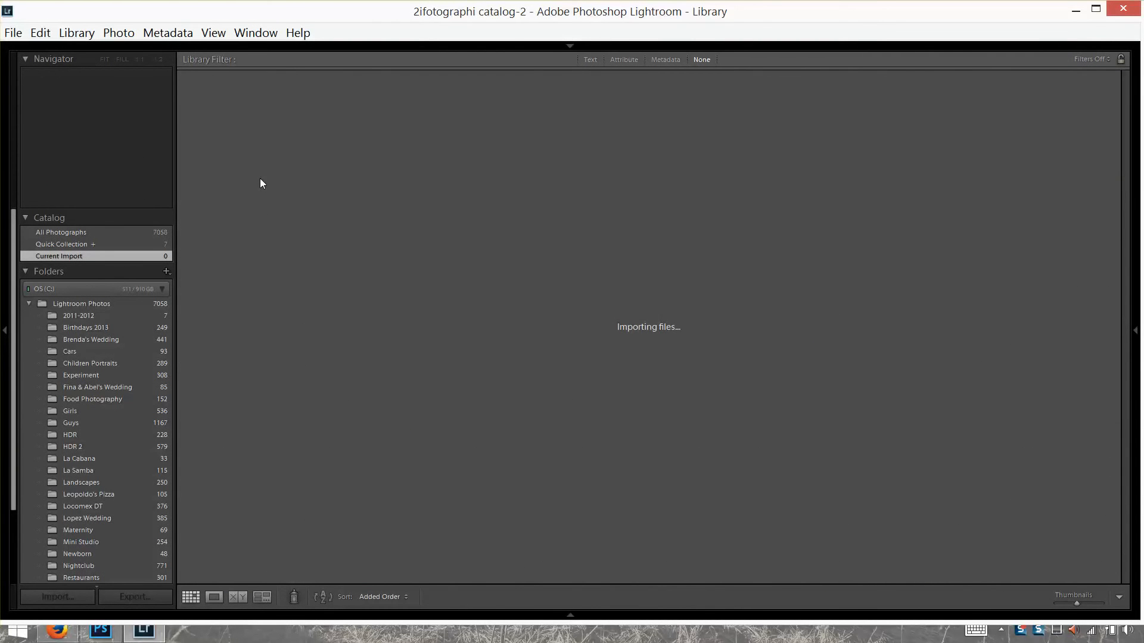
Open the imported composite for developing and apply the Oldie Look/Indoors 2 black-and-white portrait preset
left_click(572, 46)
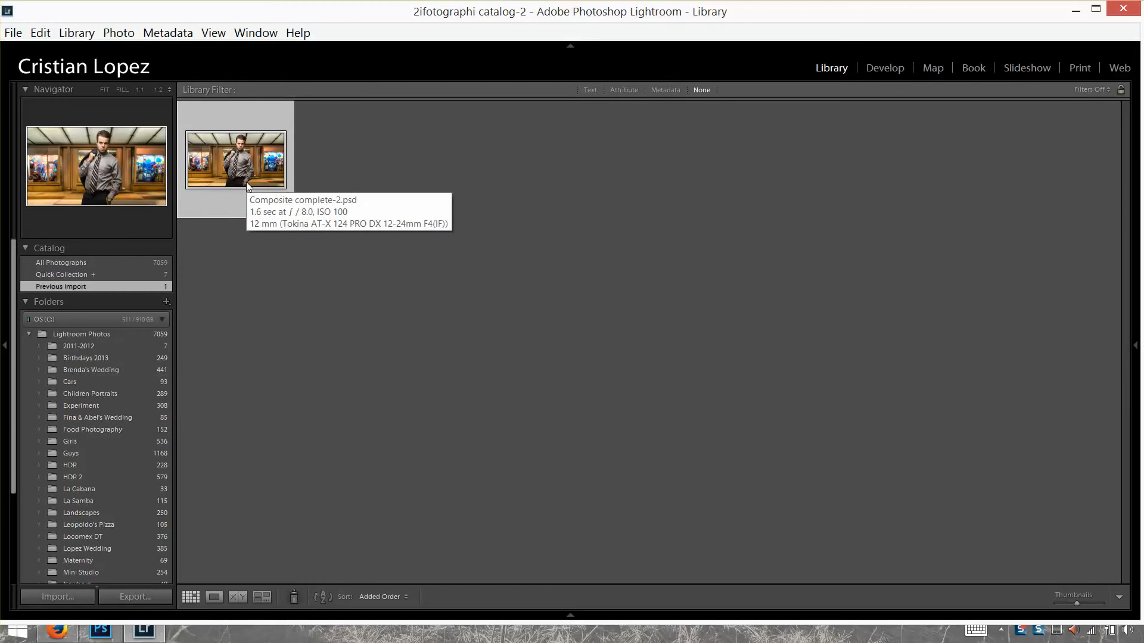
key("d")
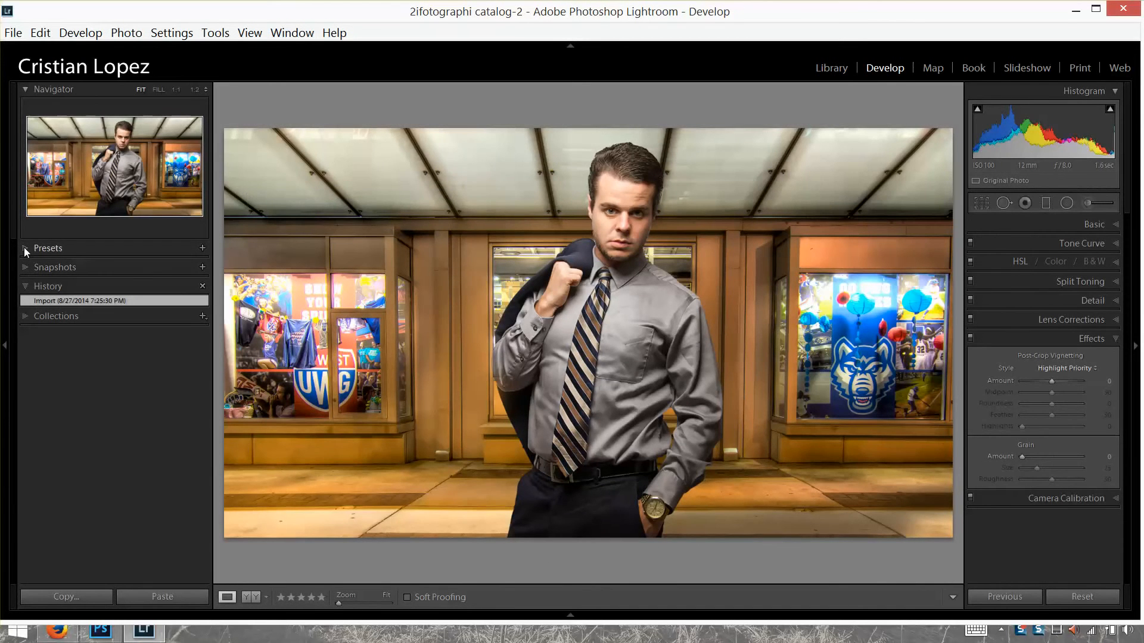
left_click(26, 248)
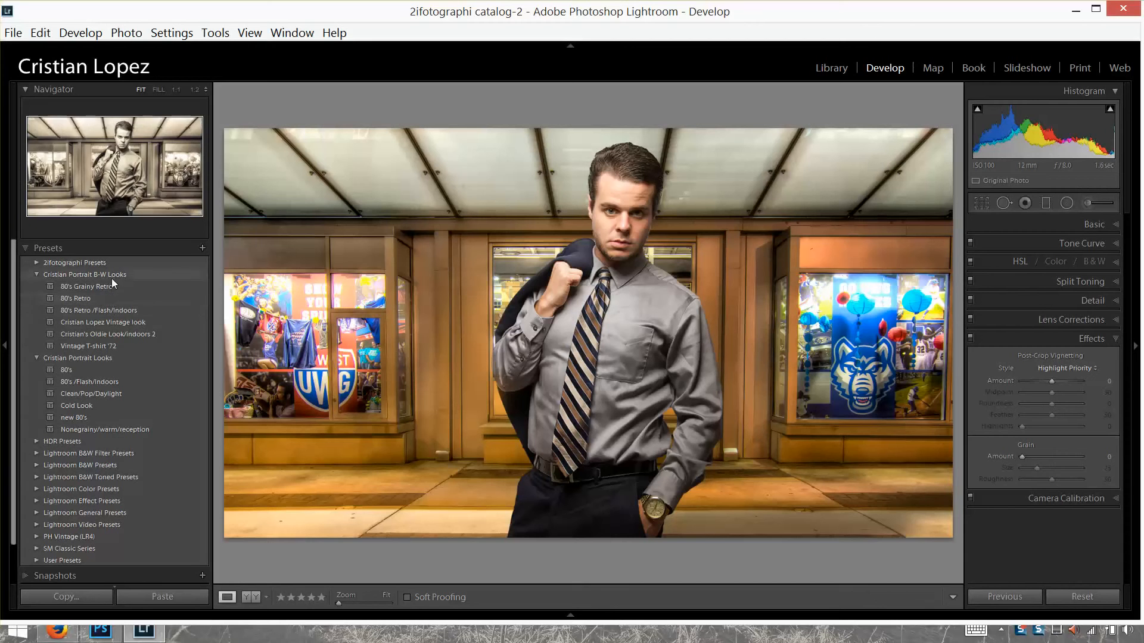
left_click(123, 335)
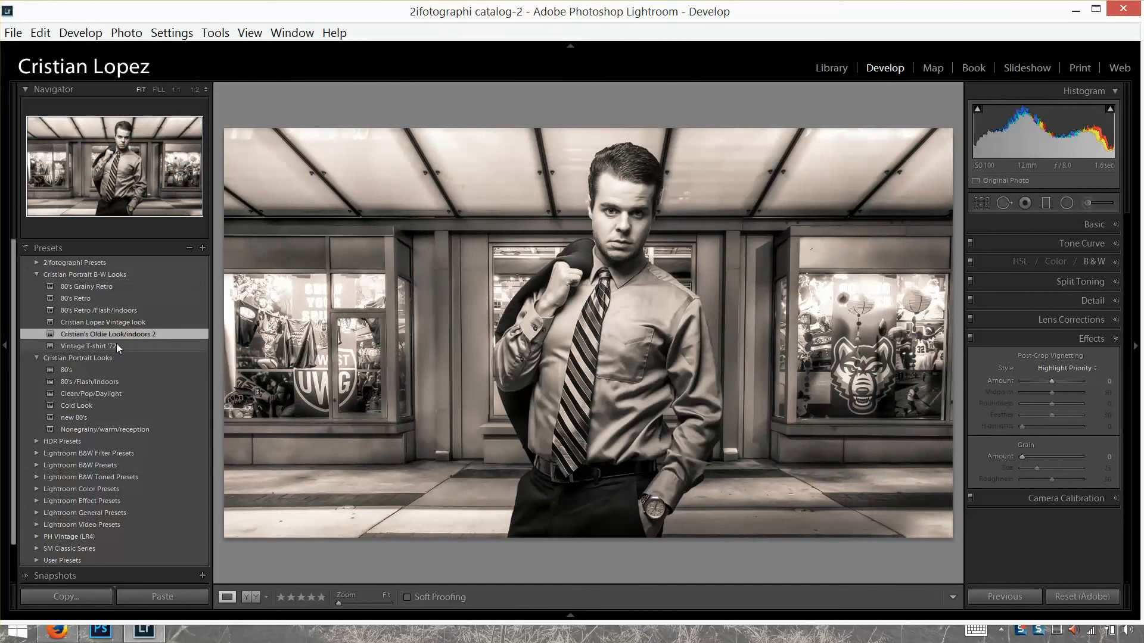
Enlarge the photo's working area and add a post-crop vignette with an amount of -26
key("shift+Tab")
left_click(1133, 345)
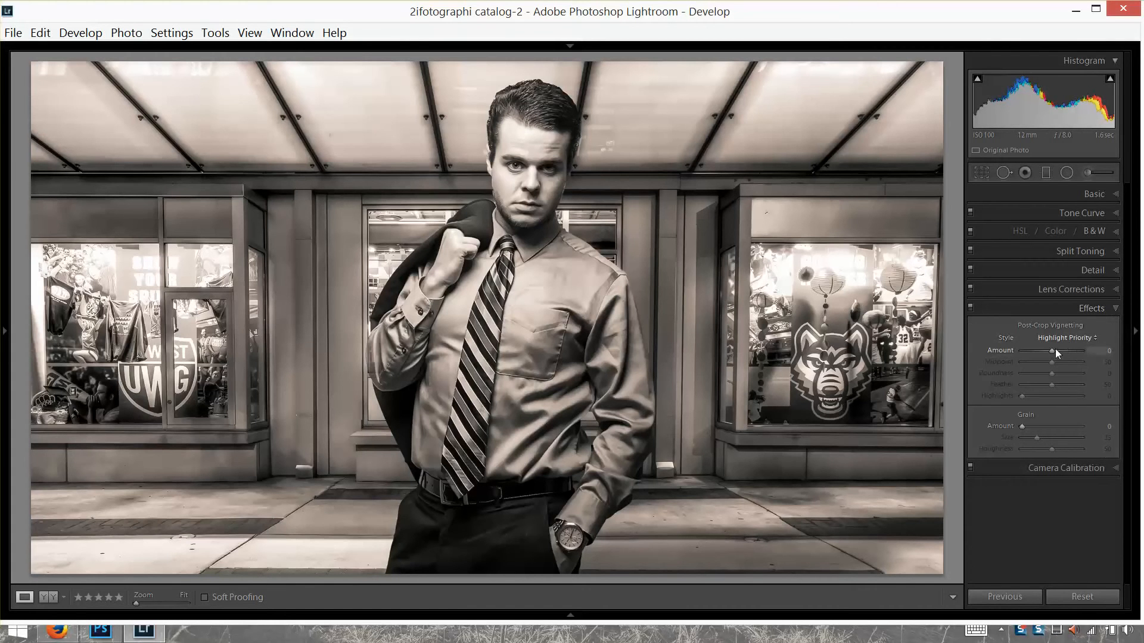
left_click_drag(1051, 350, 1045, 349)
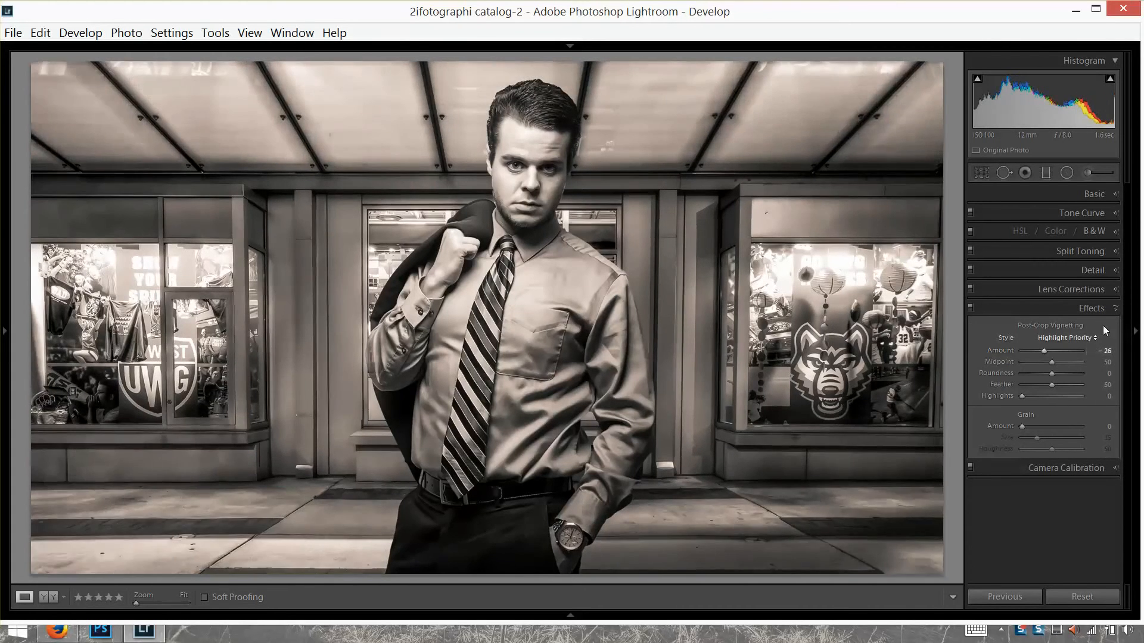
Reset the photo's Clarity and Contrast to 0 in the basic adjustments
left_click(1111, 194)
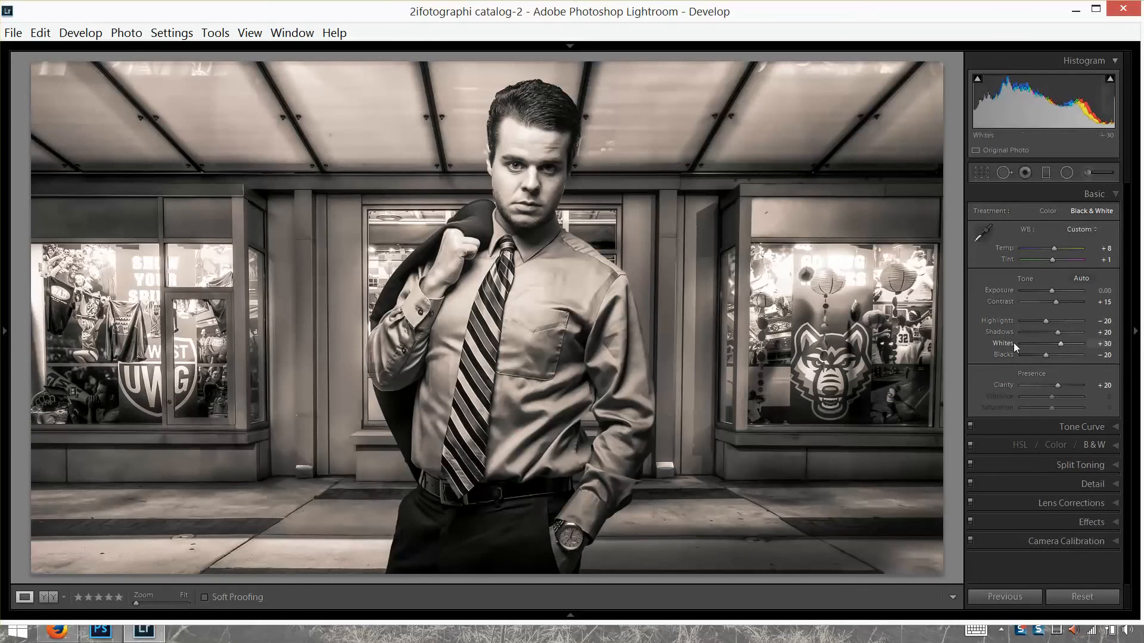
double_click(1056, 387)
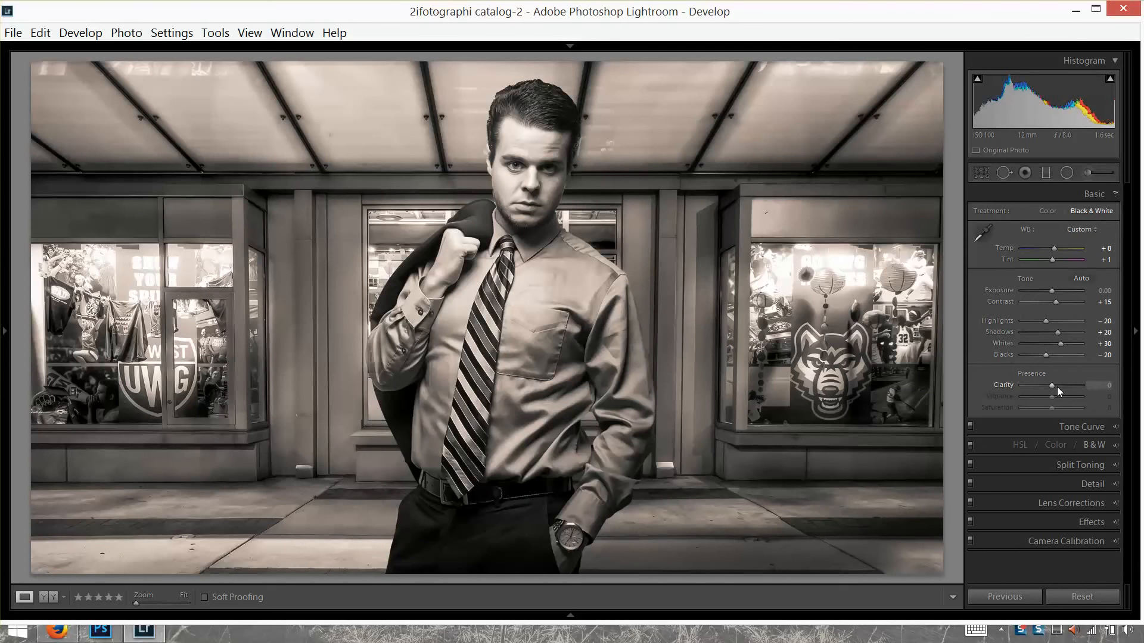
double_click(1056, 304)
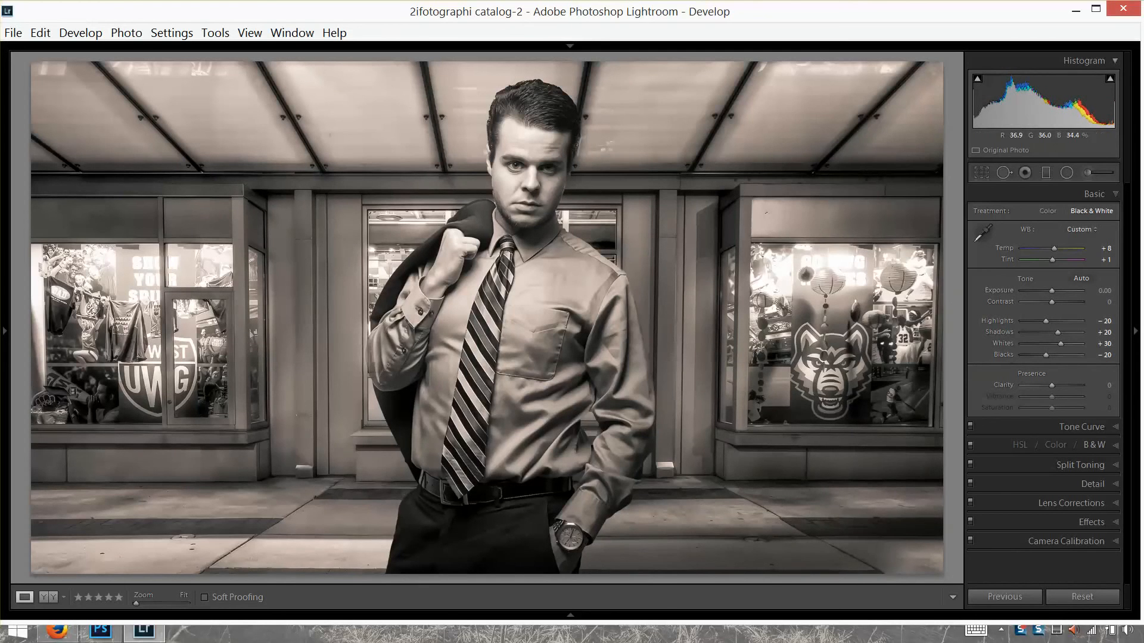
View the toned photo full screen, leave the preview, and switch back to Photoshop
key("f")
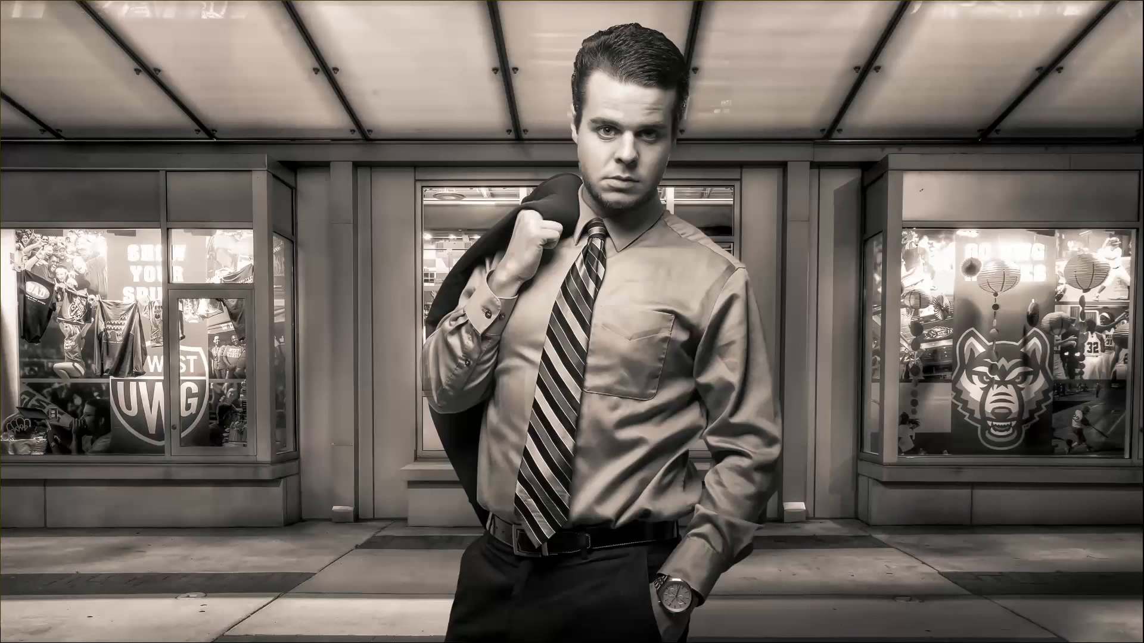
key("f")
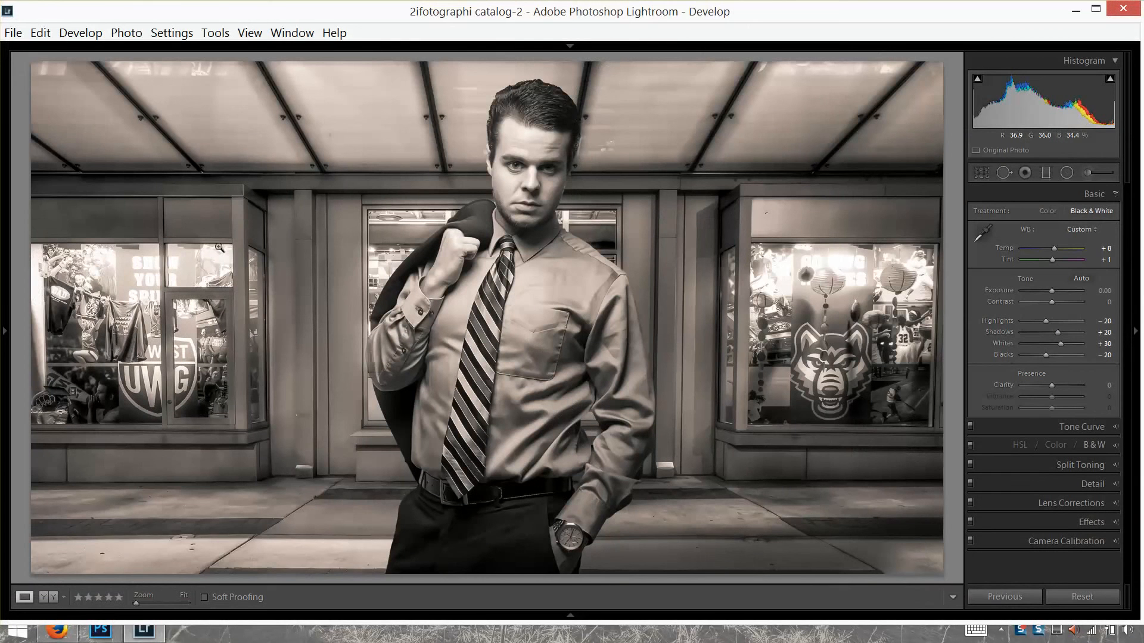
left_click(105, 634)
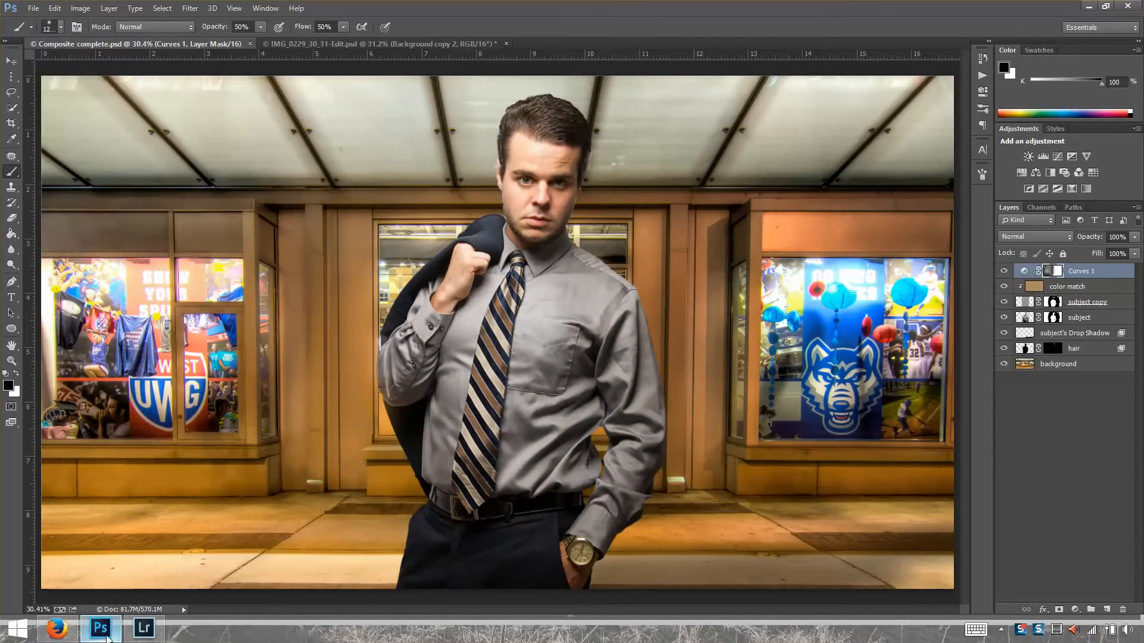